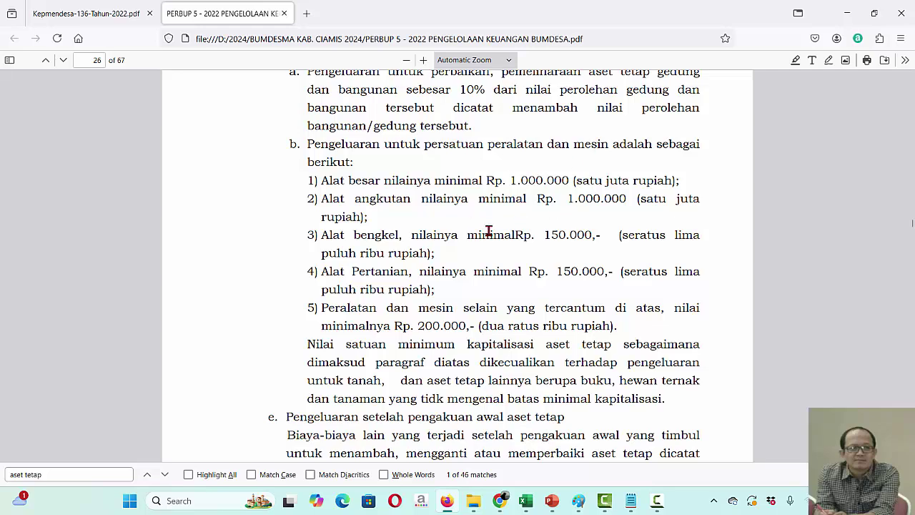
Read the minimum capitalization values for equipment and the fixed asset depreciation rules and useful lives in the PERBUP 5 - 2022 document
{"action": "scroll", "coordinate": [490, 231], "scroll_direction": "up", "scroll_amount": 2}
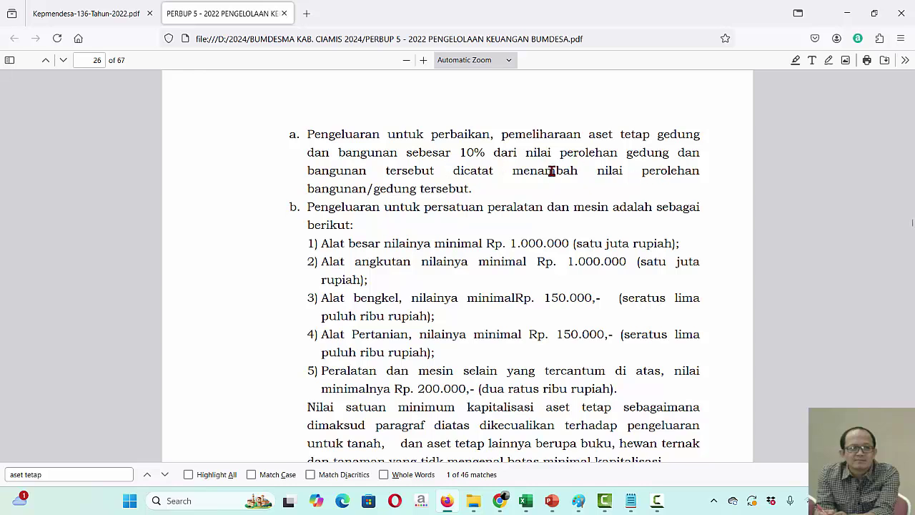
{"action": "scroll", "coordinate": [579, 245], "scroll_direction": "down", "scroll_amount": 10}
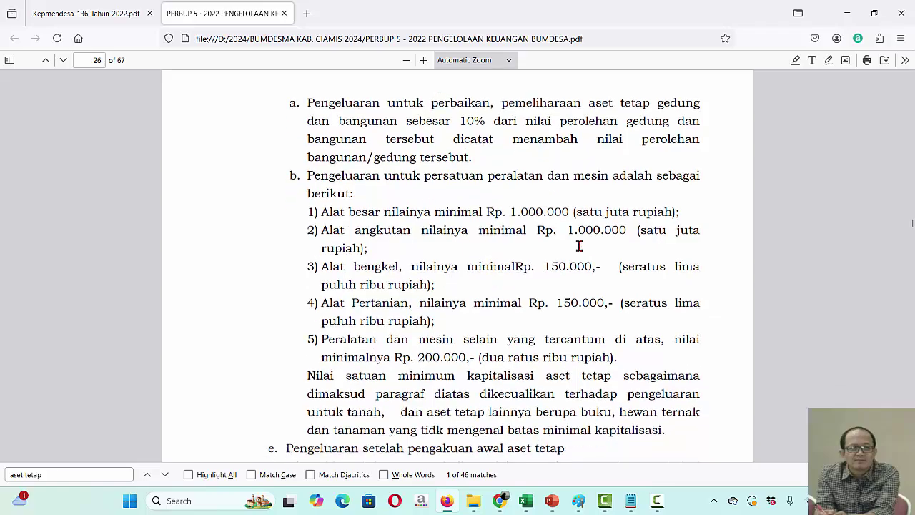
{"action": "scroll", "coordinate": [580, 245], "scroll_direction": "down", "scroll_amount": 12}
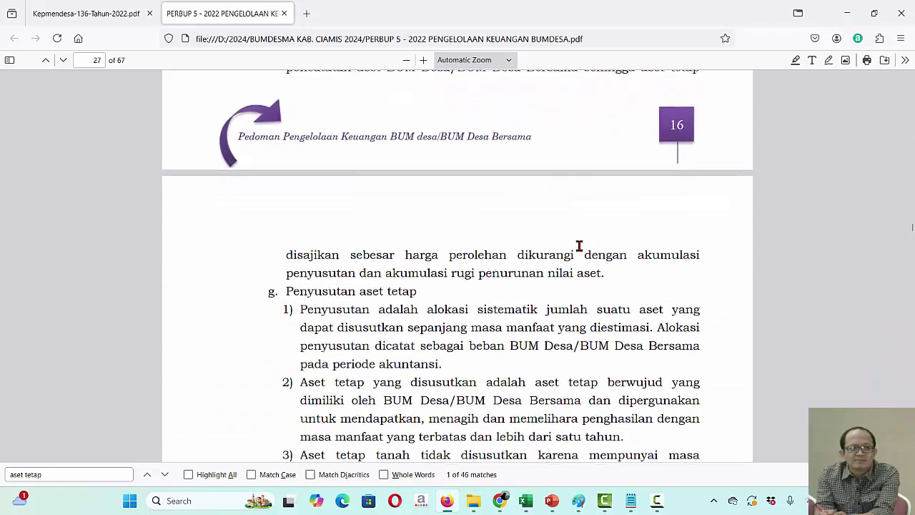
{"action": "scroll", "coordinate": [579, 246], "scroll_direction": "up", "scroll_amount": 6}
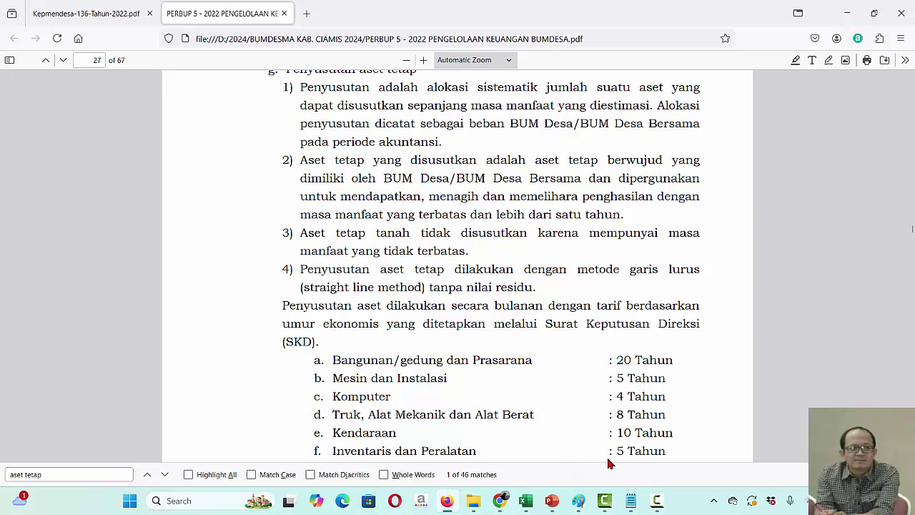
Switch to the APLIKASI KEPMENDESA 136-21 workbook in Excel and open the BP Aktiva Tetap sheet
{"action": "mouse_move", "coordinate": [527, 506]}
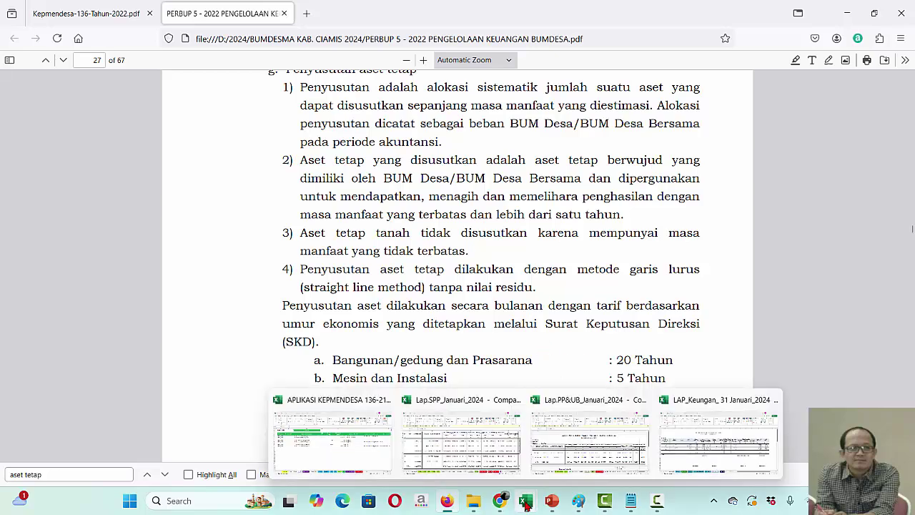
{"action": "left_click", "coordinate": [355, 458]}
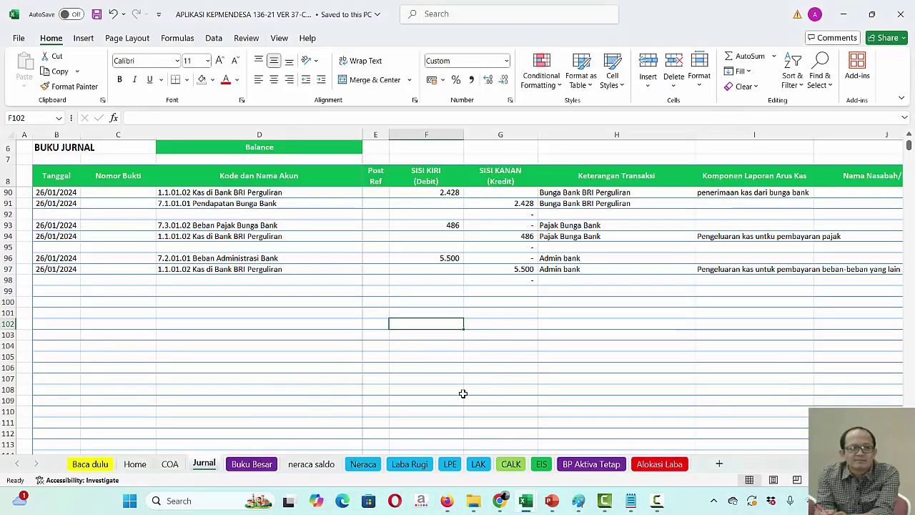
{"action": "left_click", "coordinate": [598, 464]}
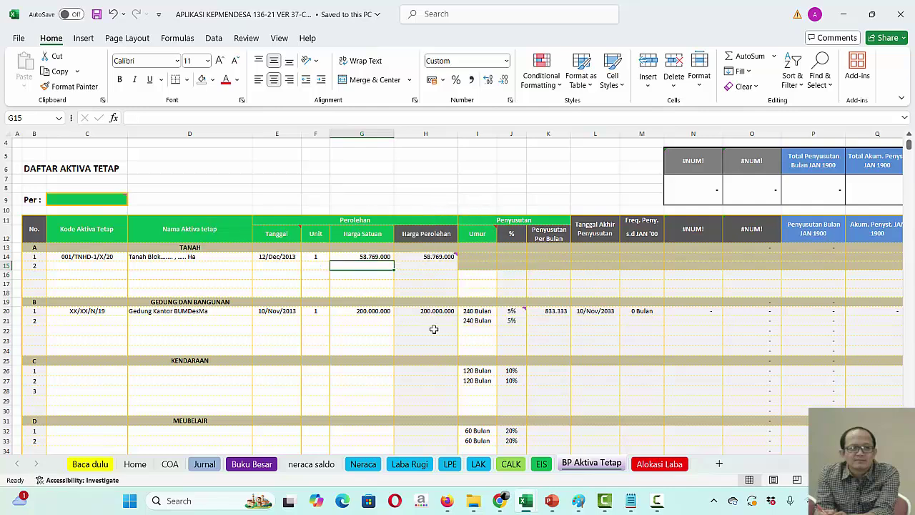
{"action": "left_click", "coordinate": [428, 275]}
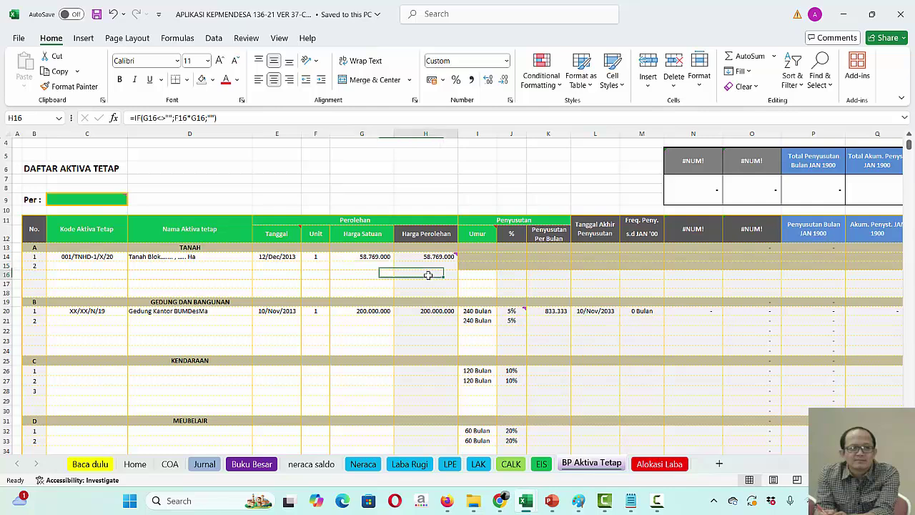
{"action": "left_click", "coordinate": [547, 284]}
{"action": "left_click", "coordinate": [563, 327]}
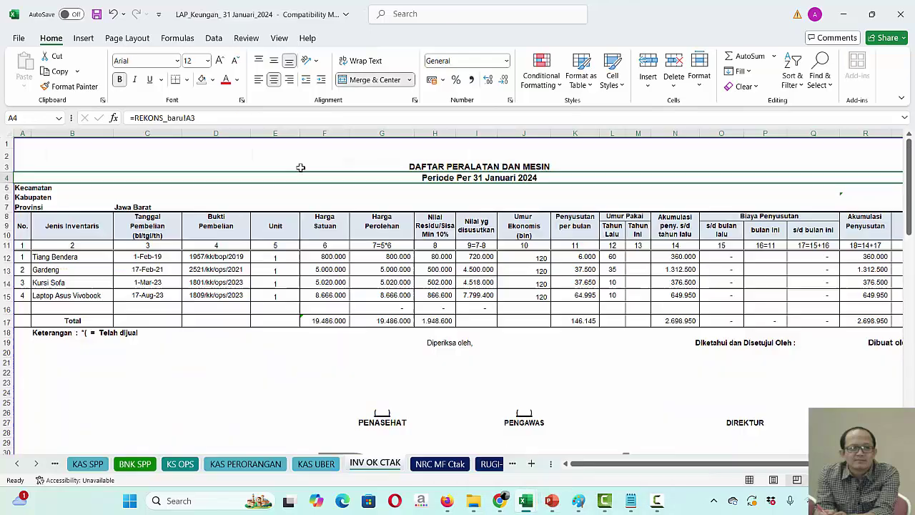
Review the inventory items, purchase details and acquisition prices on the INV OK CTAK sheet of the LAP_Keungan_ 31 Januari_2024 workbook
{"action": "left_click", "coordinate": [601, 494]}
{"action": "key", "text": "Down"}
{"action": "key", "text": "Down"}
{"action": "key", "text": "Down"}
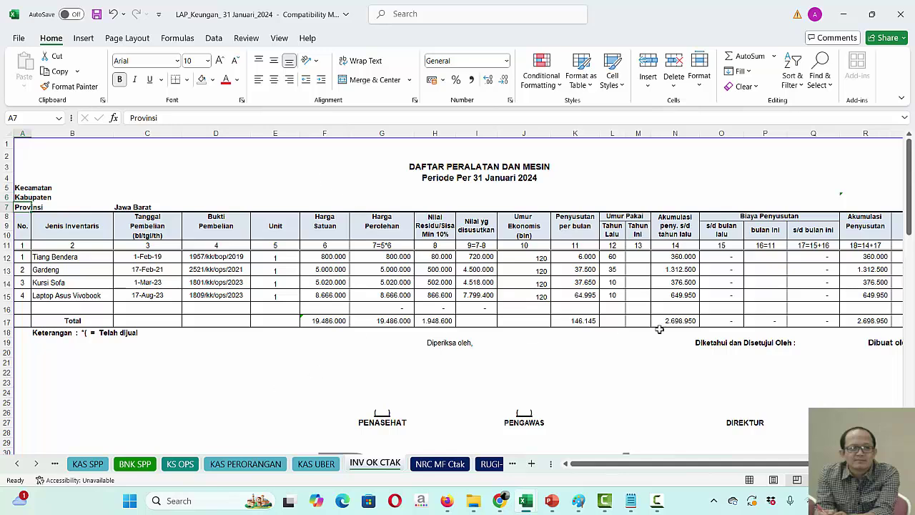
{"action": "left_click", "coordinate": [76, 258]}
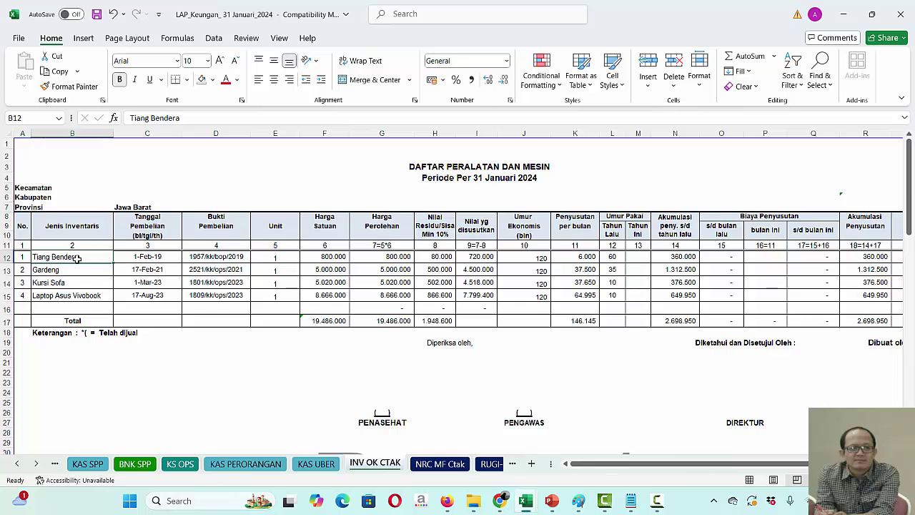
{"action": "key", "text": "Down"}
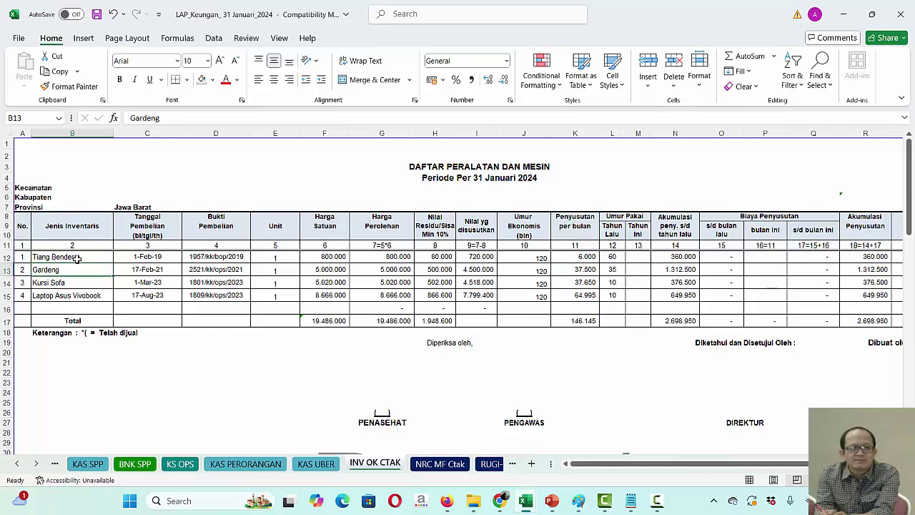
{"action": "key", "text": "Right"}
{"action": "key", "text": "Right"}
{"action": "key", "text": "Right"}
{"action": "key", "text": "Right"}
{"action": "key", "text": "Right"}
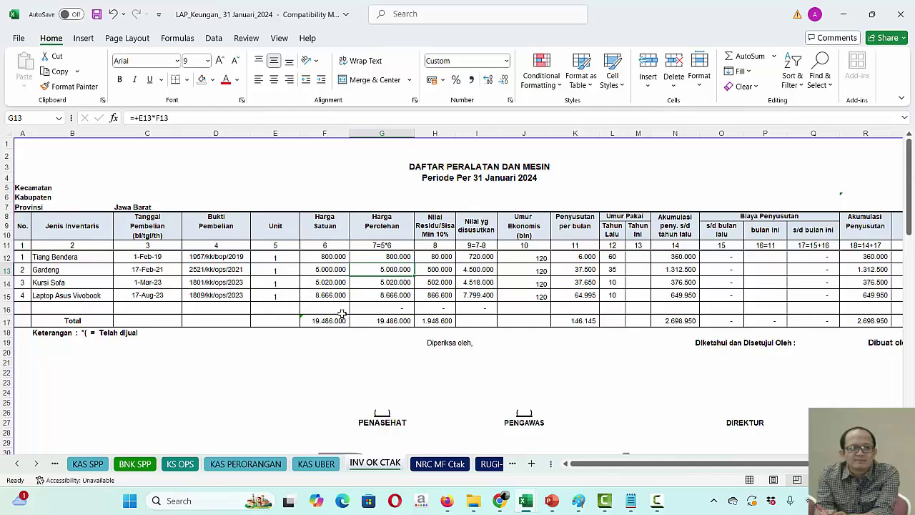
Examine the residual value, economic life, monthly and accumulated depreciation, and book value columns of the Daftar Peralatan dan Mesin table
{"action": "key", "text": "Up"}
{"action": "key", "text": "Right"}
{"action": "key", "text": "shift+Down"}
{"action": "key", "text": "shift+Down"}
{"action": "key", "text": "shift+Down"}
{"action": "key", "text": "Right"}
{"action": "key", "text": "Right"}
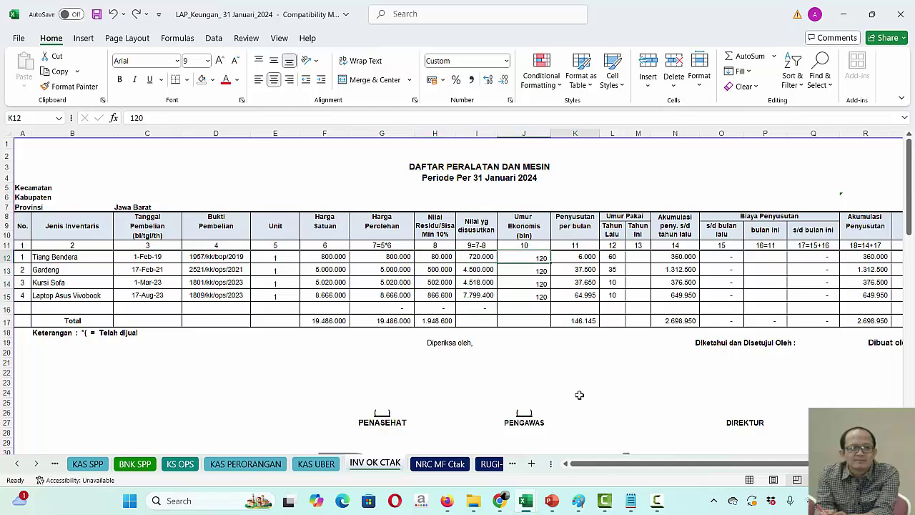
{"action": "key", "text": "Right"}
{"action": "key", "text": "Right"}
{"action": "key", "text": "Right"}
{"action": "key", "text": "Right"}
{"action": "key", "text": "Right"}
{"action": "key", "text": "Right"}
{"action": "key", "text": "Right"}
{"action": "key", "text": "Right"}
{"action": "key", "text": "Right"}
{"action": "key", "text": "Right"}
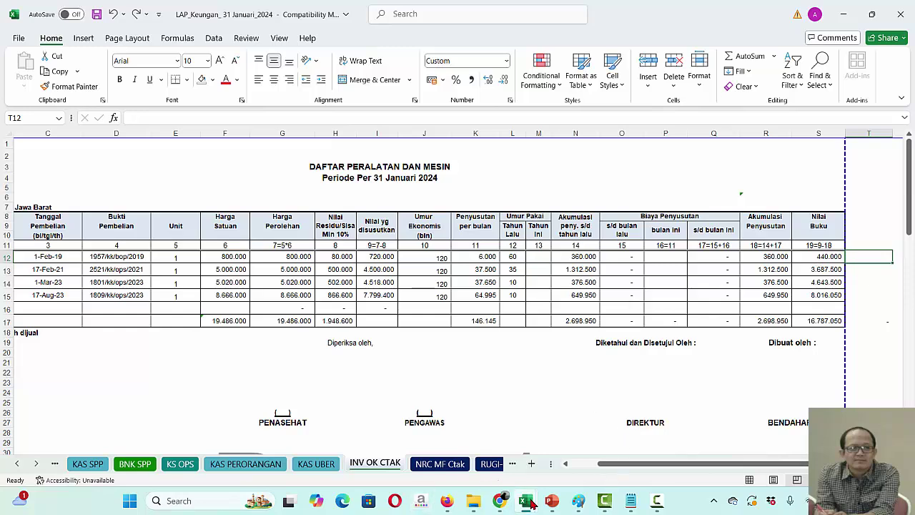
Return to the APLIKASI KEPMENDESA workbook and select the book values of the four Peralatan & Mesin items to check their sum
{"action": "mouse_move", "coordinate": [531, 503]}
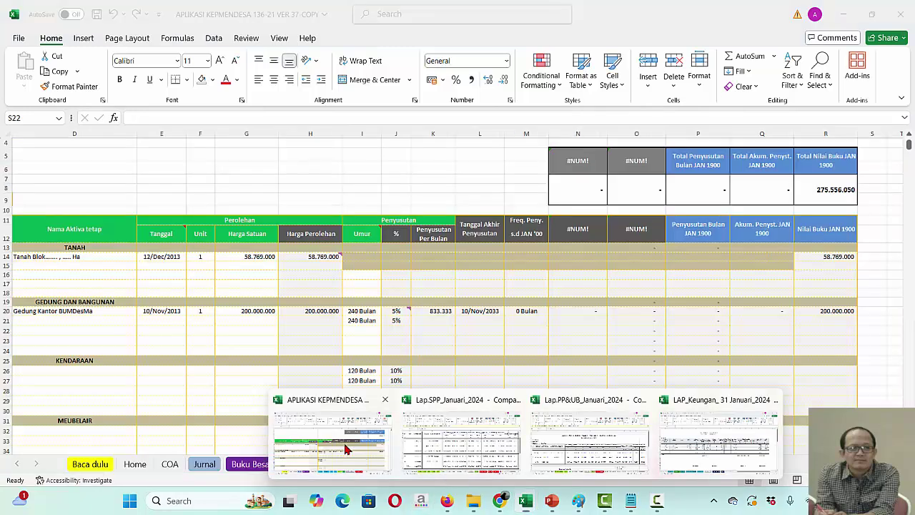
{"action": "left_click", "coordinate": [348, 447]}
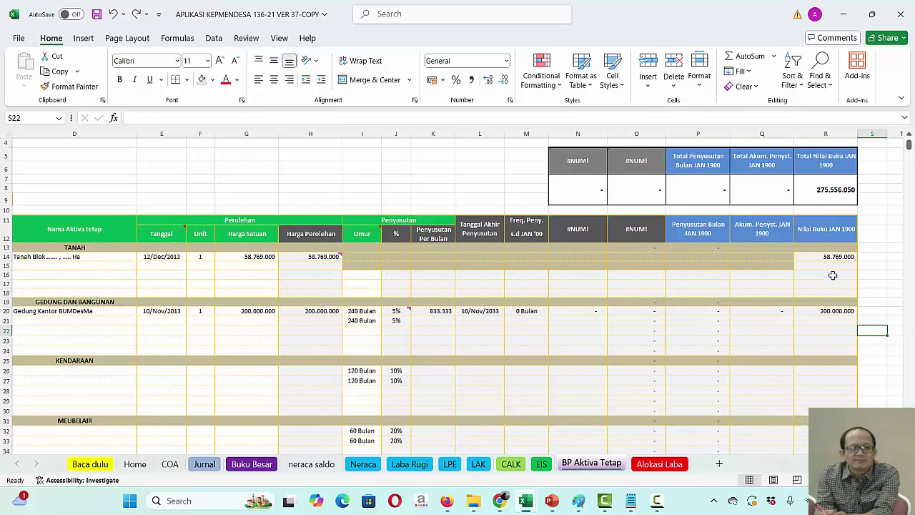
{"action": "left_click", "coordinate": [806, 393]}
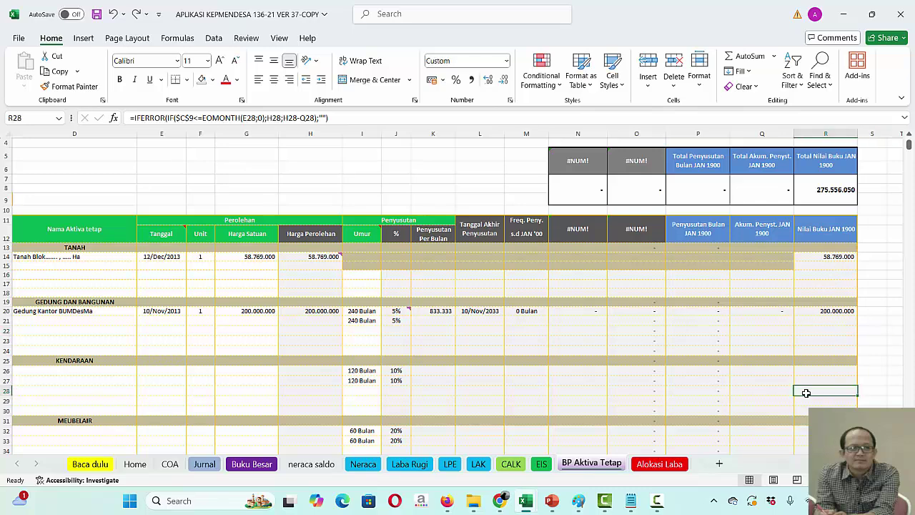
{"action": "key", "text": "Down"}
{"action": "key", "text": "Down"}
{"action": "key", "text": "Down"}
{"action": "key", "text": "Down"}
{"action": "key", "text": "Down"}
{"action": "key", "text": "Down"}
{"action": "key", "text": "Down"}
{"action": "key", "text": "Down"}
{"action": "key", "text": "Down"}
{"action": "key", "text": "Down"}
{"action": "key", "text": "Down"}
{"action": "key", "text": "Down"}
{"action": "key", "text": "Down"}
{"action": "key", "text": "Down"}
{"action": "key", "text": "Up"}
{"action": "key", "text": "Up"}
{"action": "key", "text": "Up"}
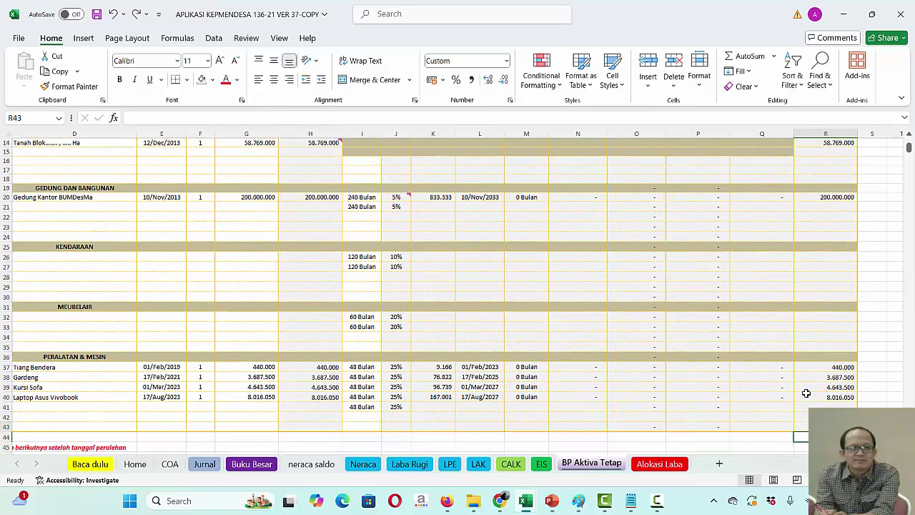
{"action": "key", "text": "Up"}
{"action": "key", "text": "Up"}
{"action": "key", "text": "Up"}
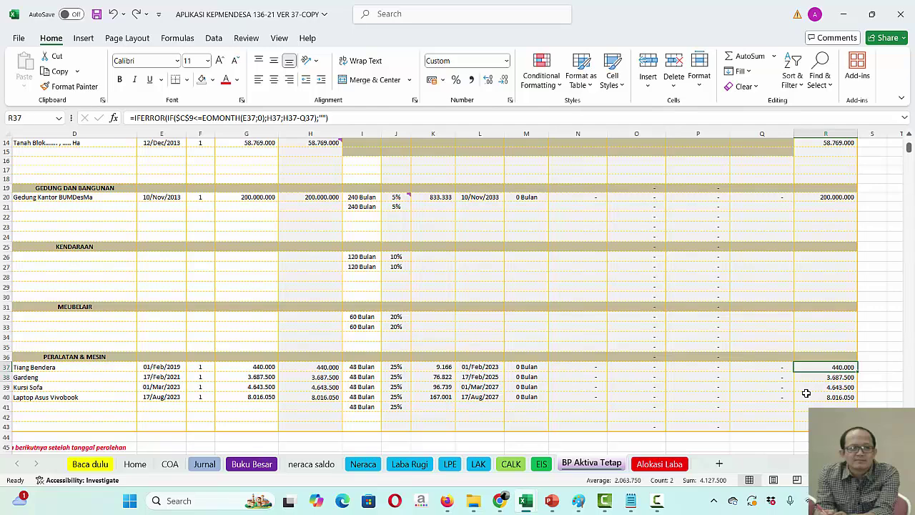
{"action": "key", "text": "shift+Down"}
{"action": "key", "text": "shift+Down"}
{"action": "key", "text": "shift+Down"}
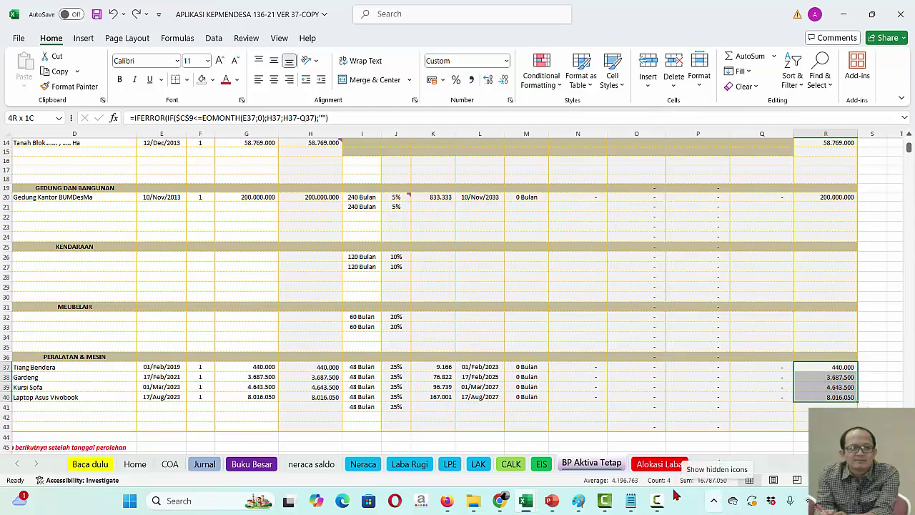
Compare the selected sum with the total Nilai Buku in the LAP_Keungan_ 31 Januari_2024 workbook, and go back to the APLIKASI KEPMENDESA workbook
{"action": "mouse_move", "coordinate": [525, 501]}
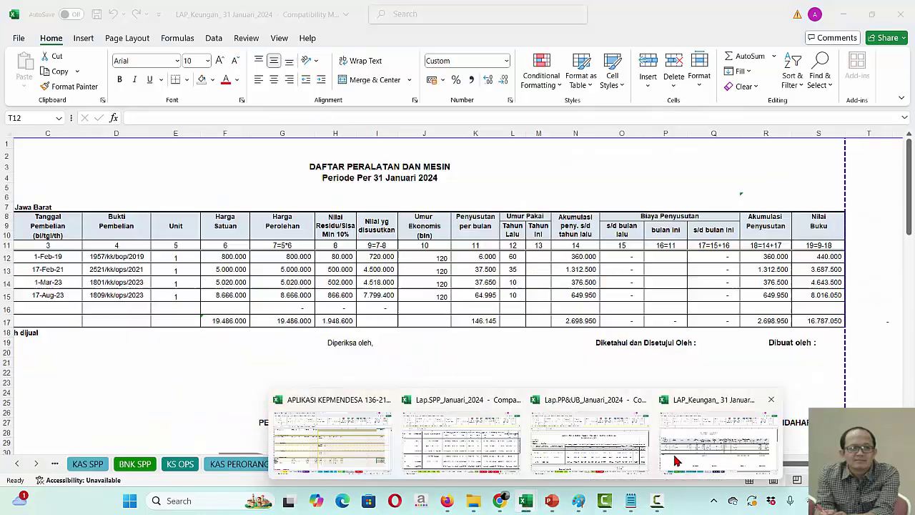
{"action": "left_click", "coordinate": [676, 460]}
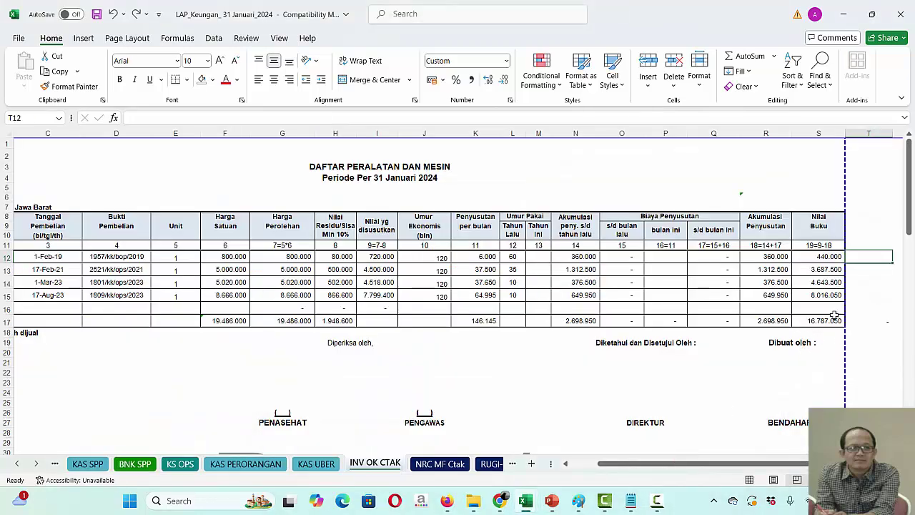
{"action": "mouse_move", "coordinate": [526, 501]}
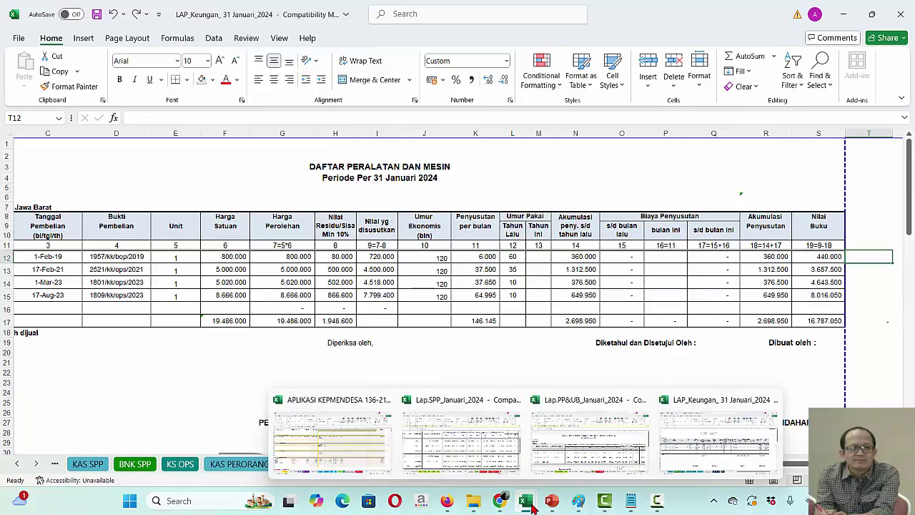
{"action": "left_click", "coordinate": [341, 444]}
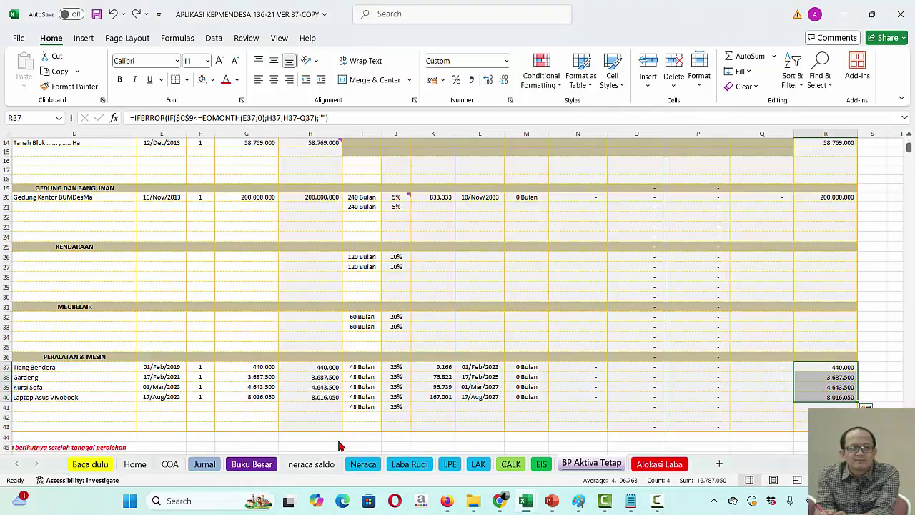
Set the Per date in cell C9 of the Daftar Aktiva Tetap to 31/1/24
{"action": "key", "text": "Left"}
{"action": "key", "text": "Left"}
{"action": "key", "text": "Left"}
{"action": "key", "text": "Left"}
{"action": "key", "text": "Left"}
{"action": "key", "text": "Left"}
{"action": "key", "text": "Left"}
{"action": "key", "text": "Left"}
{"action": "key", "text": "Left"}
{"action": "key", "text": "Left"}
{"action": "key", "text": "Left"}
{"action": "key", "text": "Left"}
{"action": "key", "text": "Left"}
{"action": "key", "text": "Left"}
{"action": "key", "text": "Left"}
{"action": "key", "text": "Left"}
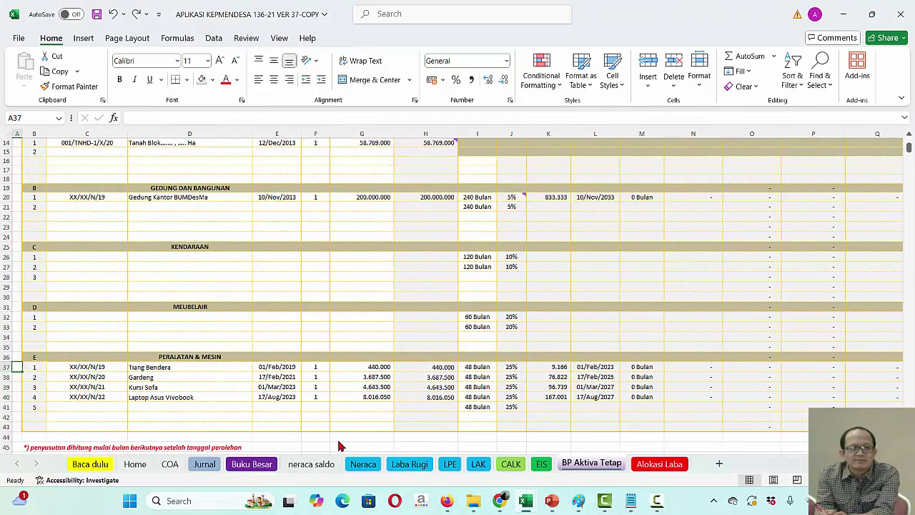
{"action": "key", "text": "Up"}
{"action": "key", "text": "Up"}
{"action": "key", "text": "Up"}
{"action": "key", "text": "Up"}
{"action": "key", "text": "Up"}
{"action": "key", "text": "Up"}
{"action": "key", "text": "Up"}
{"action": "key", "text": "Up"}
{"action": "key", "text": "Up"}
{"action": "key", "text": "Up"}
{"action": "key", "text": "Up"}
{"action": "key", "text": "Up"}
{"action": "key", "text": "Up"}
{"action": "key", "text": "Up"}
{"action": "key", "text": "Up"}
{"action": "key", "text": "Up"}
{"action": "key", "text": "Up"}
{"action": "key", "text": "Up"}
{"action": "key", "text": "Up"}
{"action": "key", "text": "Up"}
{"action": "key", "text": "Up"}
{"action": "key", "text": "Up"}
{"action": "key", "text": "Up"}
{"action": "key", "text": "Up"}
{"action": "key", "text": "Up"}
{"action": "key", "text": "Up"}
{"action": "key", "text": "Up"}
{"action": "key", "text": "Up"}
{"action": "key", "text": "Up"}
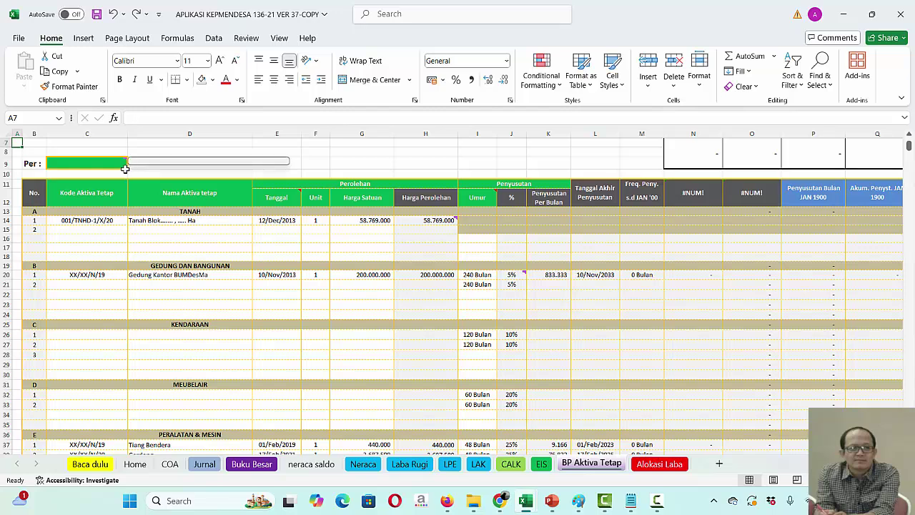
{"action": "mouse_move", "coordinate": [92, 166]}
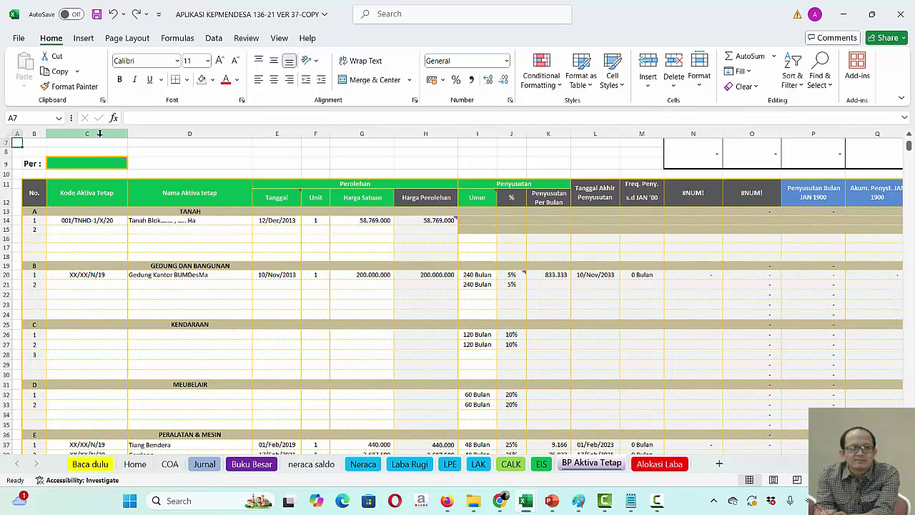
{"action": "left_click", "coordinate": [100, 134]}
{"action": "left_click", "coordinate": [93, 162]}
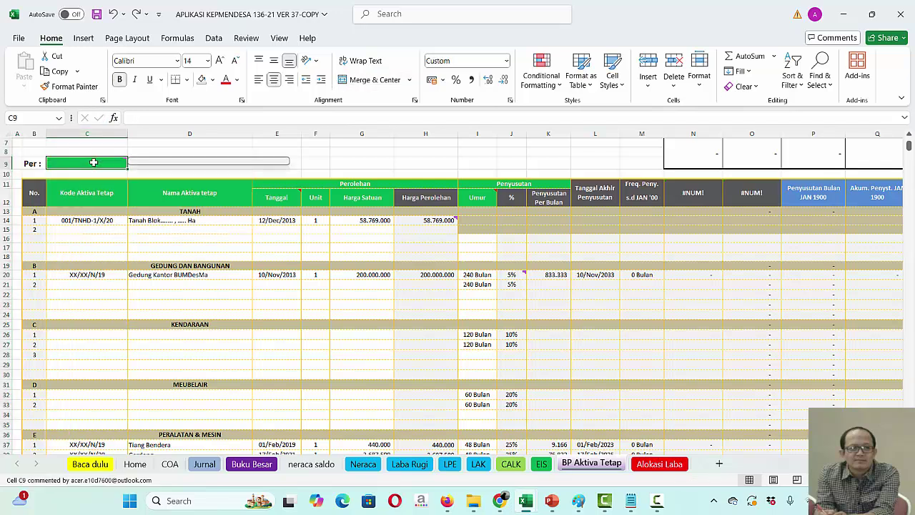
{"action": "mouse_move", "coordinate": [63, 165]}
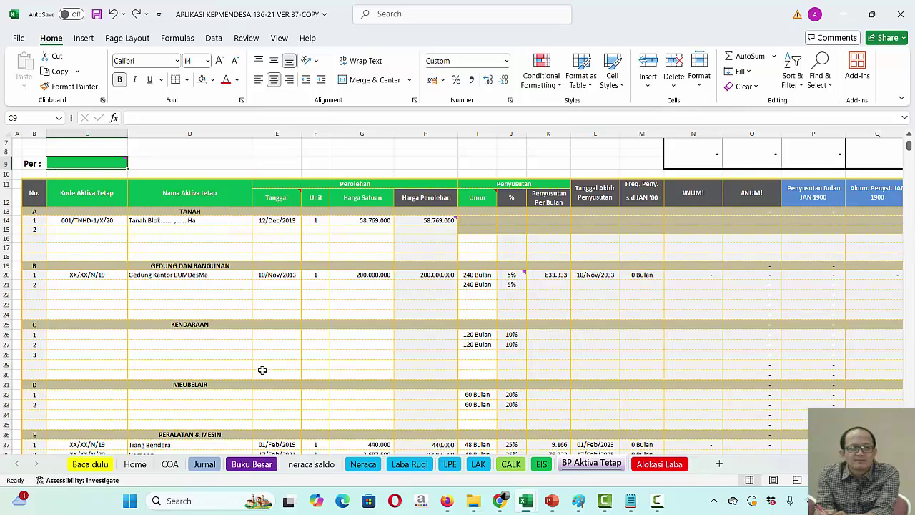
{"action": "type", "text": "31/1/24"}
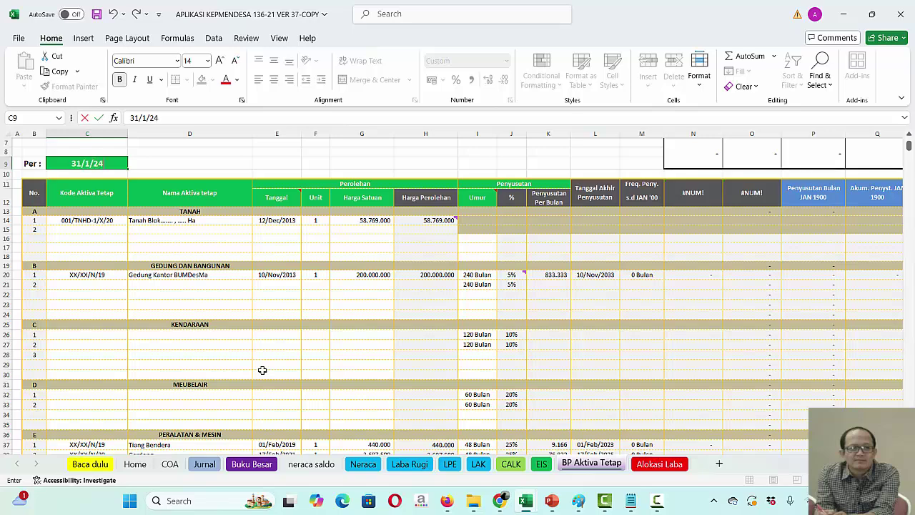
{"action": "key", "text": "Return"}
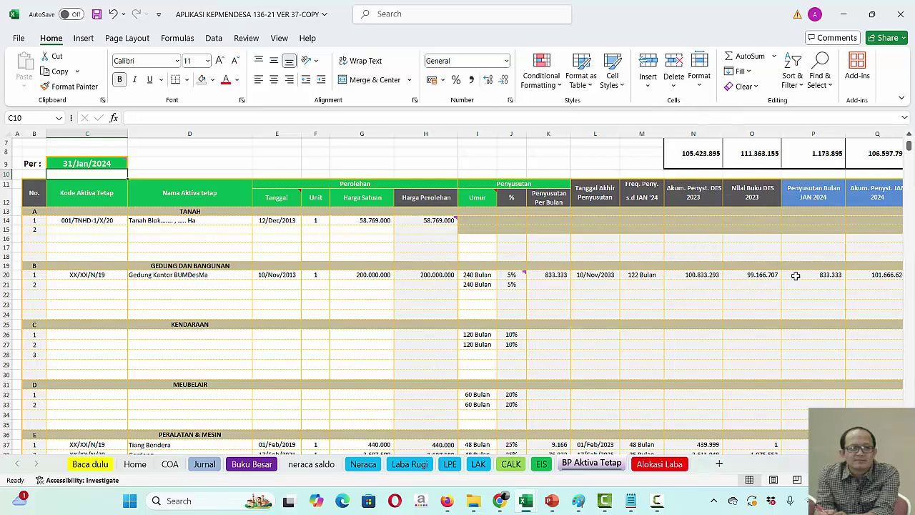
Examine the January 2024 totals for depreciation, accumulated depreciation and book value above the fixed asset list
{"action": "left_click", "coordinate": [827, 254]}
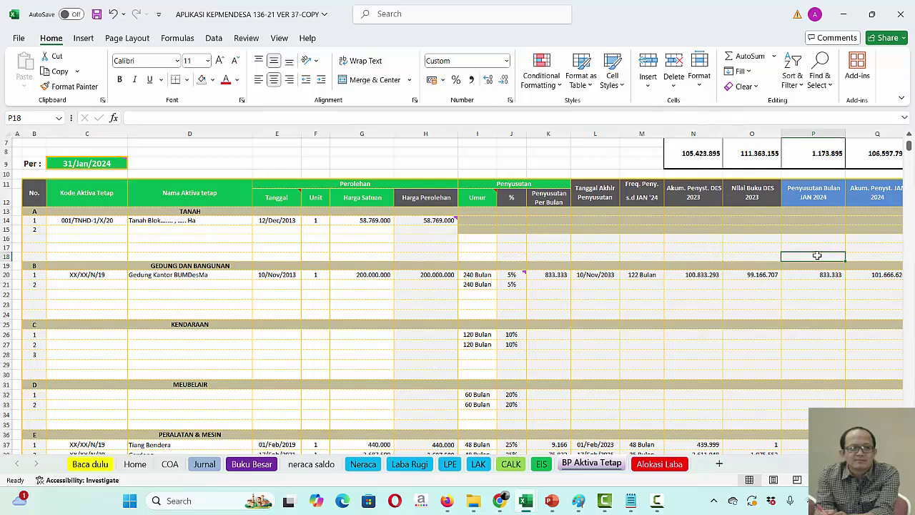
{"action": "key", "text": "Up"}
{"action": "key", "text": "Up"}
{"action": "key", "text": "Up"}
{"action": "key", "text": "Up"}
{"action": "key", "text": "Up"}
{"action": "key", "text": "Right"}
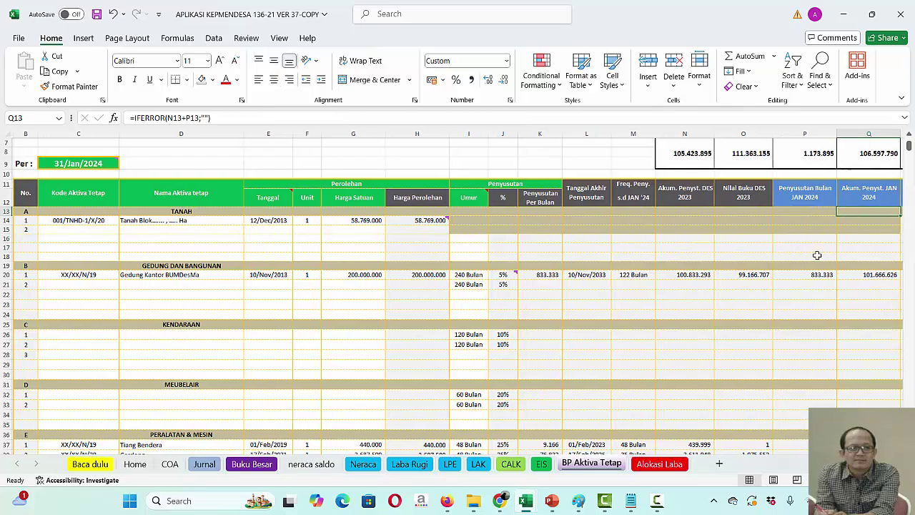
{"action": "key", "text": "Right"}
{"action": "key", "text": "Up"}
{"action": "key", "text": "Up"}
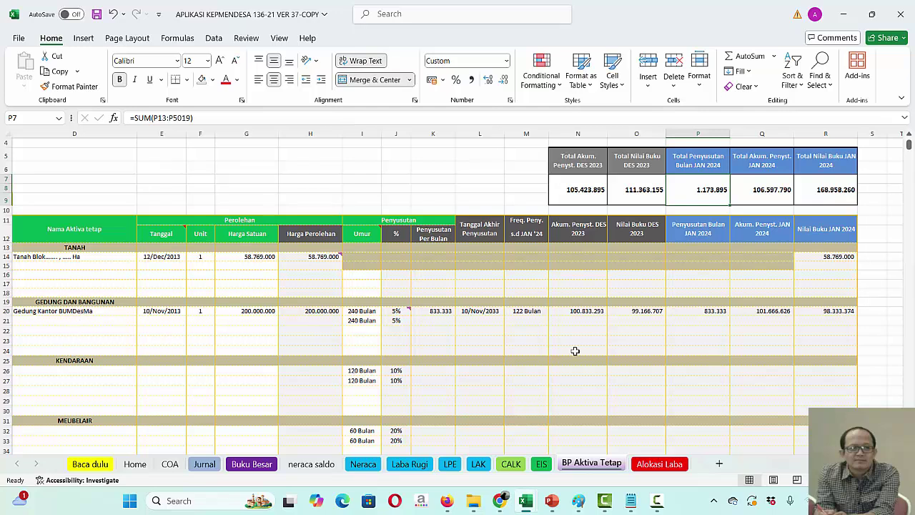
Copy the building's January 2024 depreciation from BP Aktiva Tetap and paste it as a value into debit cell F99 of the Jurnal sheet
{"action": "left_click", "coordinate": [724, 312]}
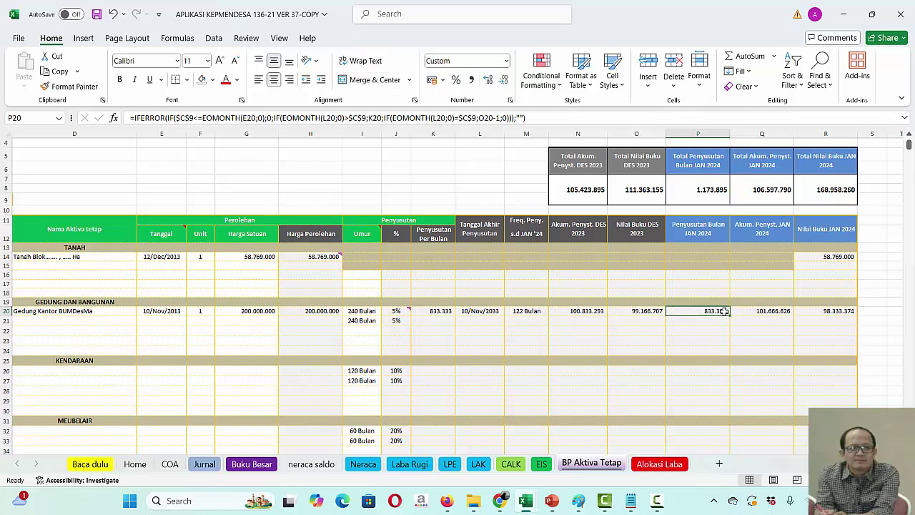
{"action": "key", "text": "ctrl+c"}
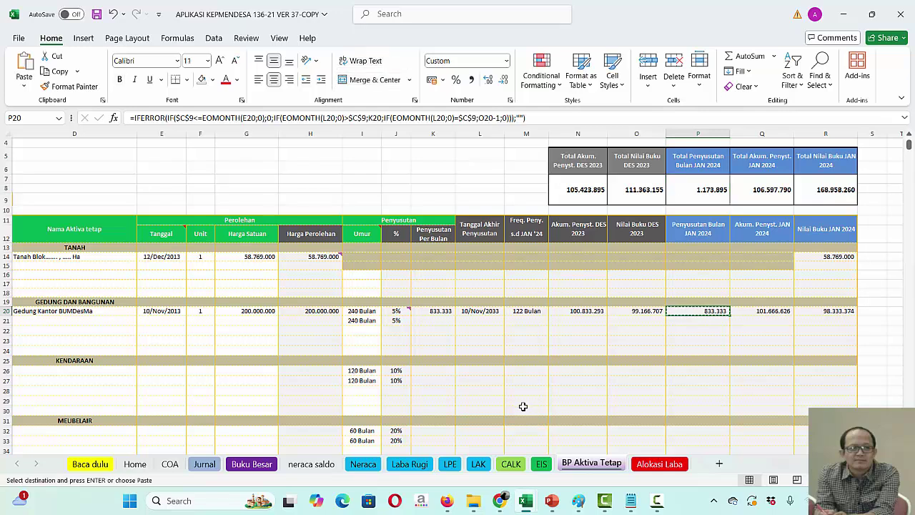
{"action": "left_click", "coordinate": [208, 464]}
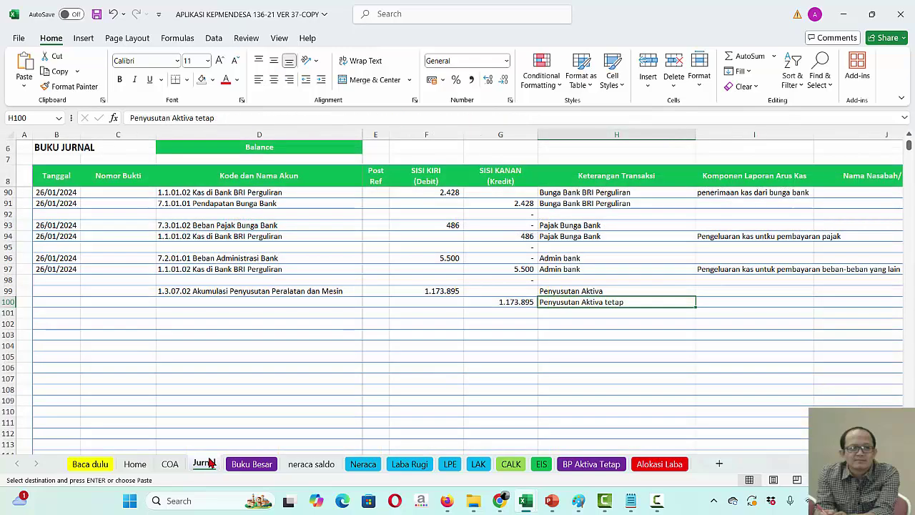
{"action": "left_click", "coordinate": [442, 291]}
{"action": "right_click", "coordinate": [442, 291]}
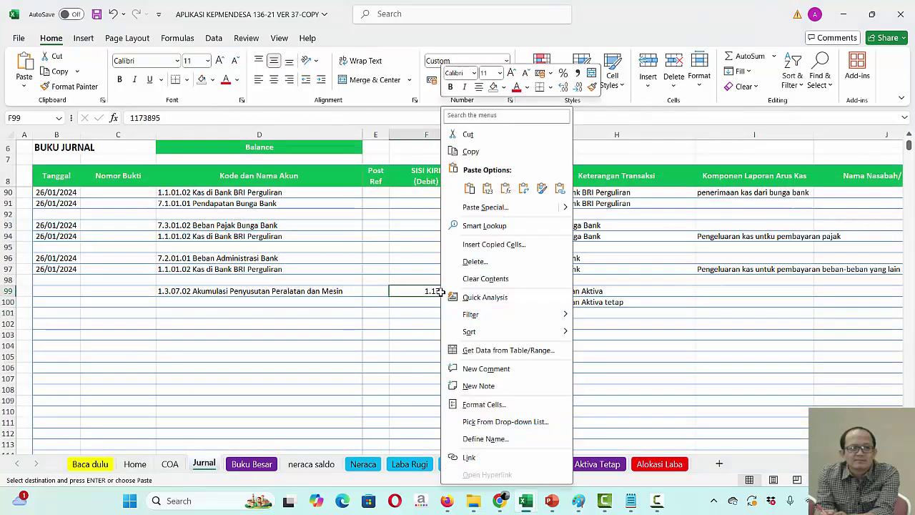
{"action": "left_click", "coordinate": [491, 192]}
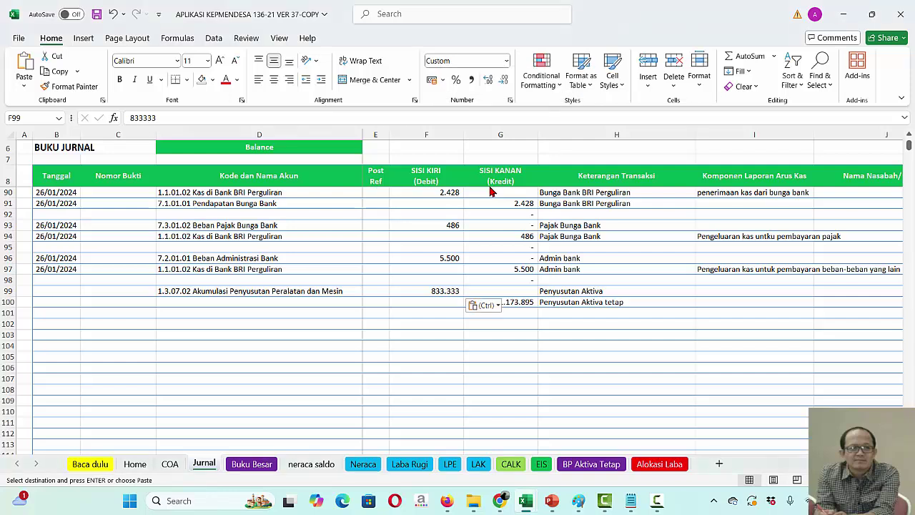
Set the transaction description in H99 to "Penyusutan Gedung" and copy it to H100
{"action": "left_click", "coordinate": [576, 293]}
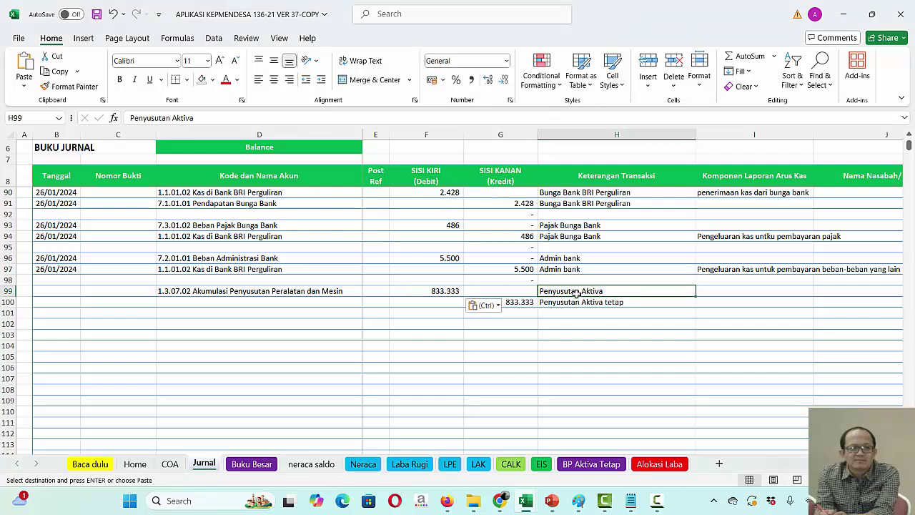
{"action": "key", "text": "Escape"}
{"action": "type", "text": "Penyusut"}
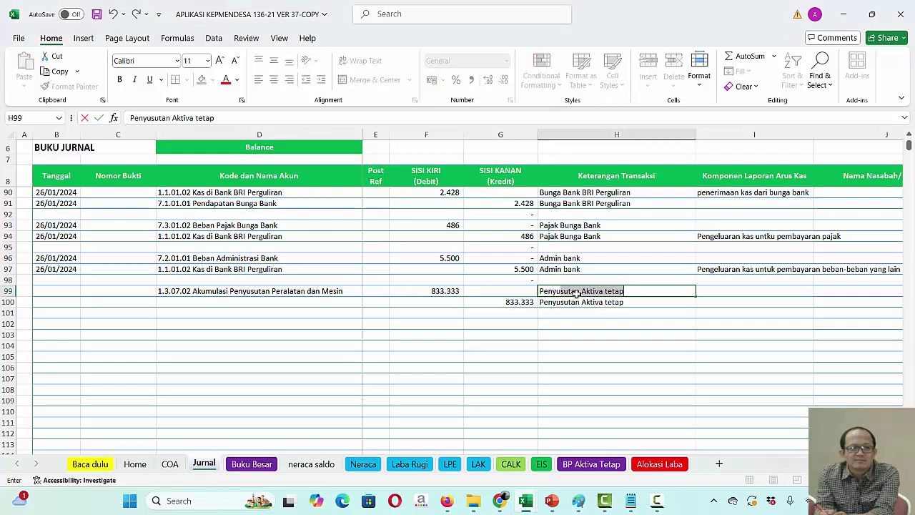
{"action": "type", "text": "an Gedung"}
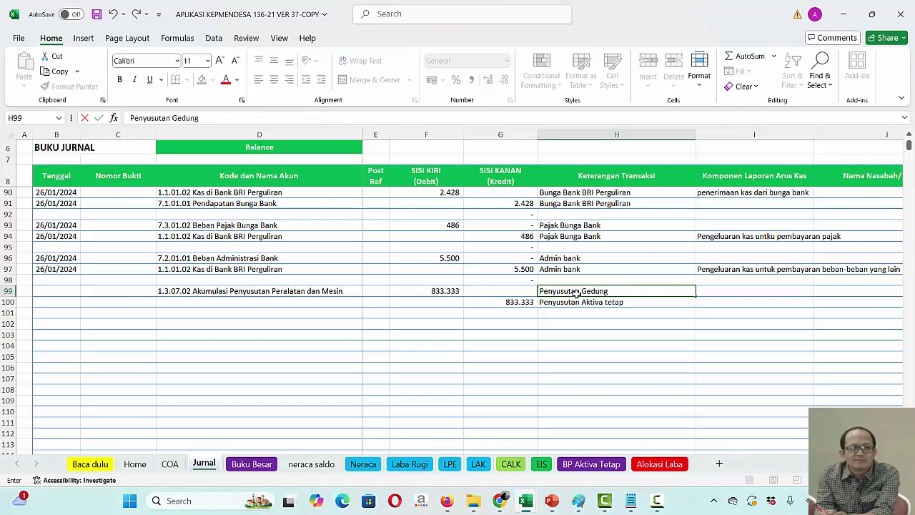
{"action": "key", "text": "Return"}
{"action": "left_click", "coordinate": [577, 293]}
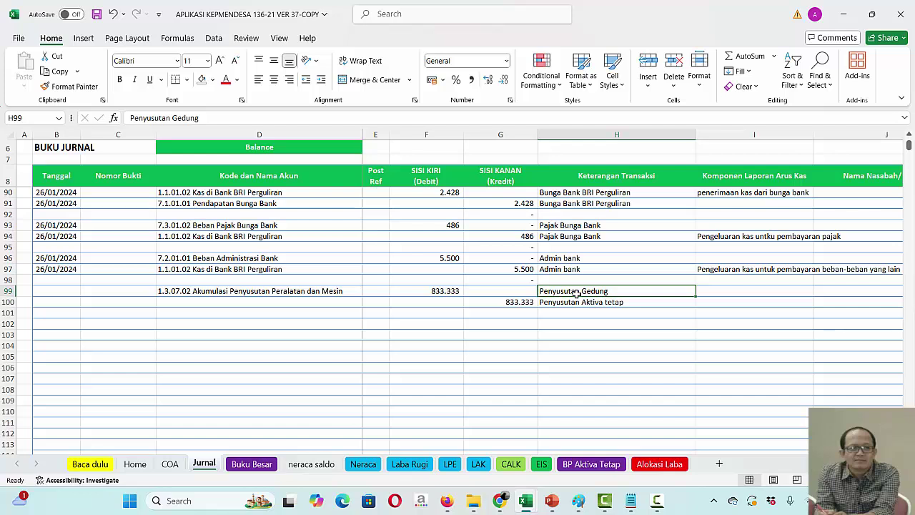
{"action": "key", "text": "ctrl+c"}
{"action": "key", "text": "Down"}
{"action": "key", "text": "Return"}
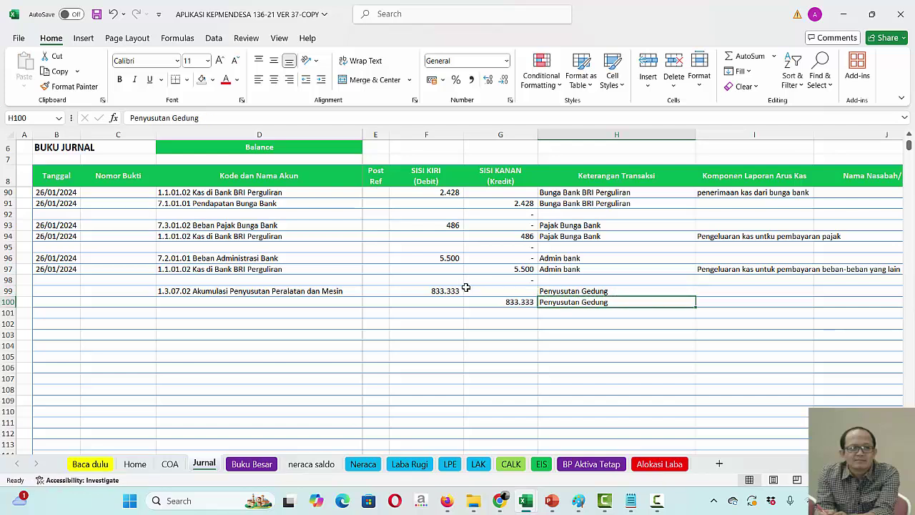
Set the debit account in D99 to 6.1.07.05 Beban Penyusutan Gedung dan Bangunan, found with the keyword "ged"
{"action": "left_click", "coordinate": [341, 291]}
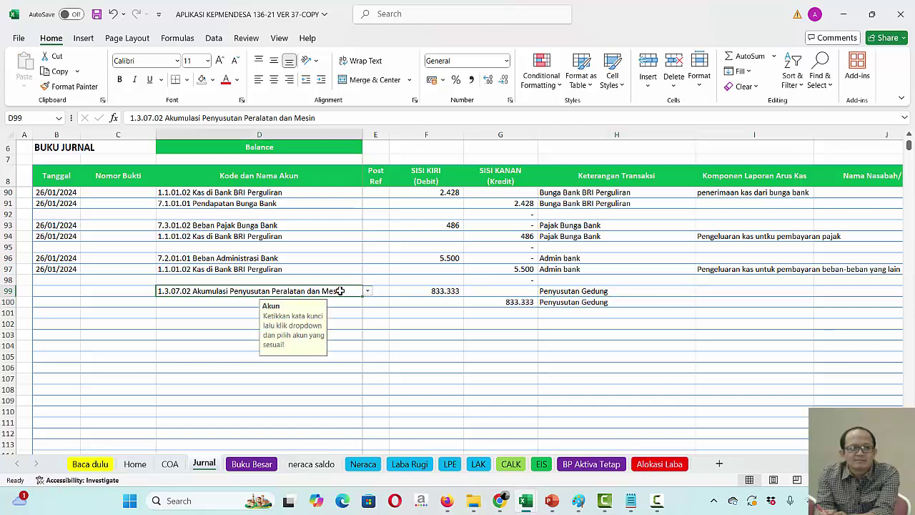
{"action": "type", "text": "ged"}
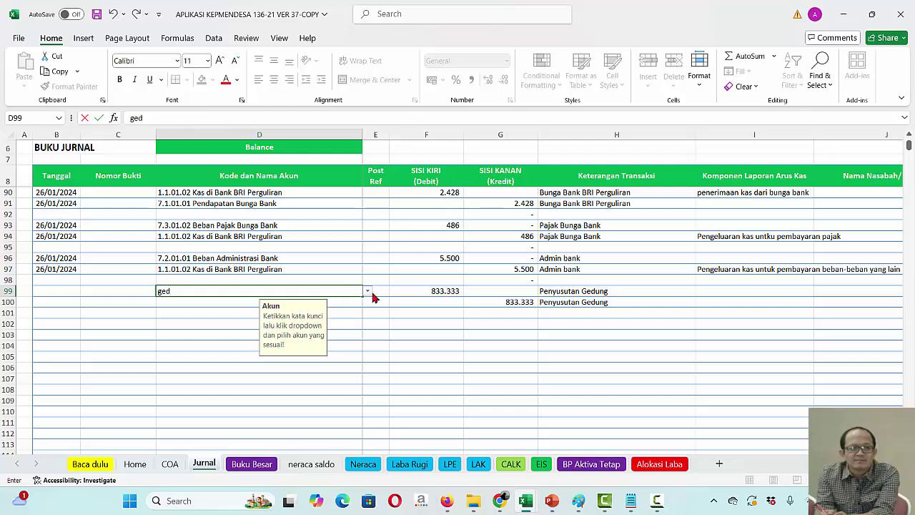
{"action": "left_click", "coordinate": [368, 291]}
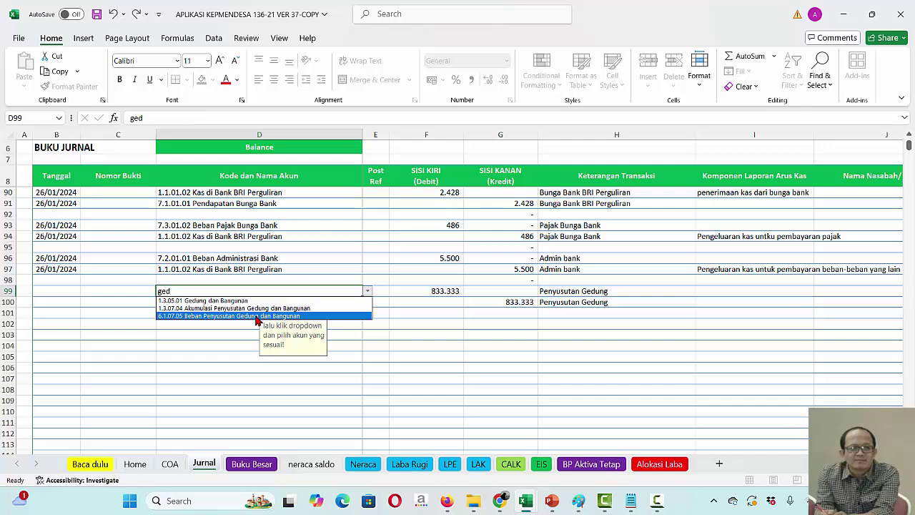
{"action": "left_click", "coordinate": [228, 315]}
Set the credit account in D100 to 1.3.07.04 Akumulasi Penyusutan Gedung dan Bangunan, found with the keyword "gedung"
{"action": "left_click", "coordinate": [226, 301]}
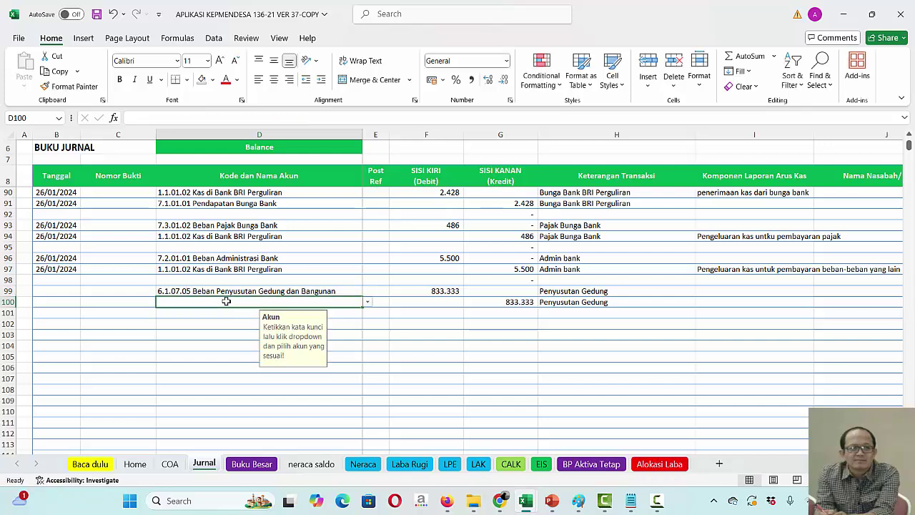
{"action": "type", "text": "aku"}
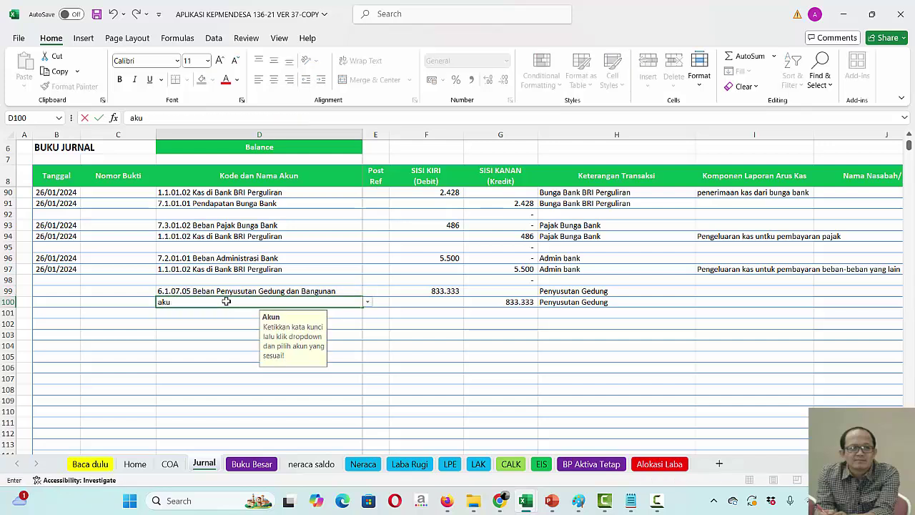
{"action": "key", "text": "BackSpace"}
{"action": "key", "text": "BackSpace"}
{"action": "key", "text": "BackSpace"}
{"action": "left_click", "coordinate": [367, 303]}
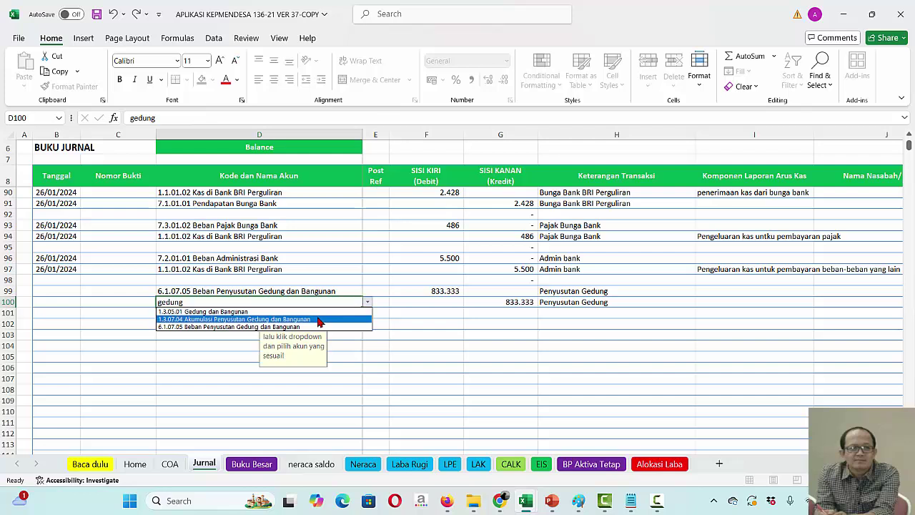
Copy the two 26/01/2024 dates from B96:B97 into B99:B100 for the building depreciation entry
{"action": "left_click", "coordinate": [61, 260]}
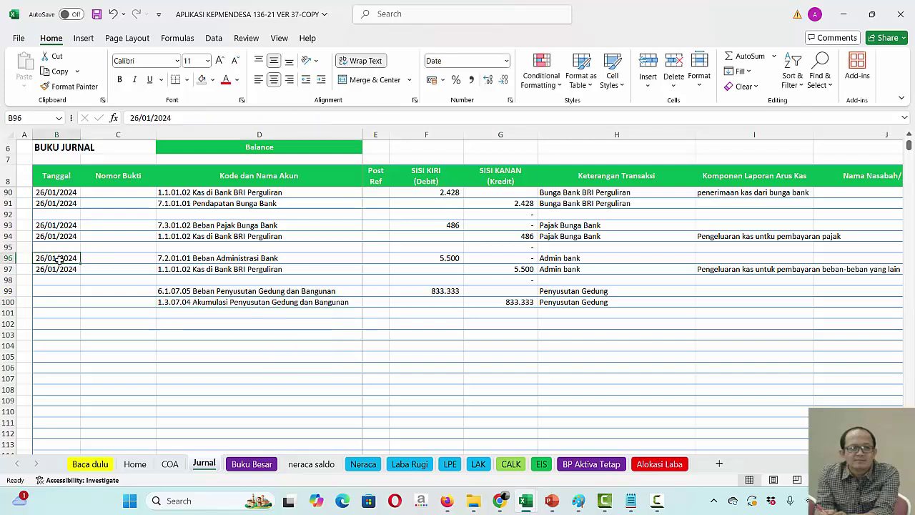
{"action": "key", "text": "shift+Down"}
{"action": "key", "text": "ctrl+c"}
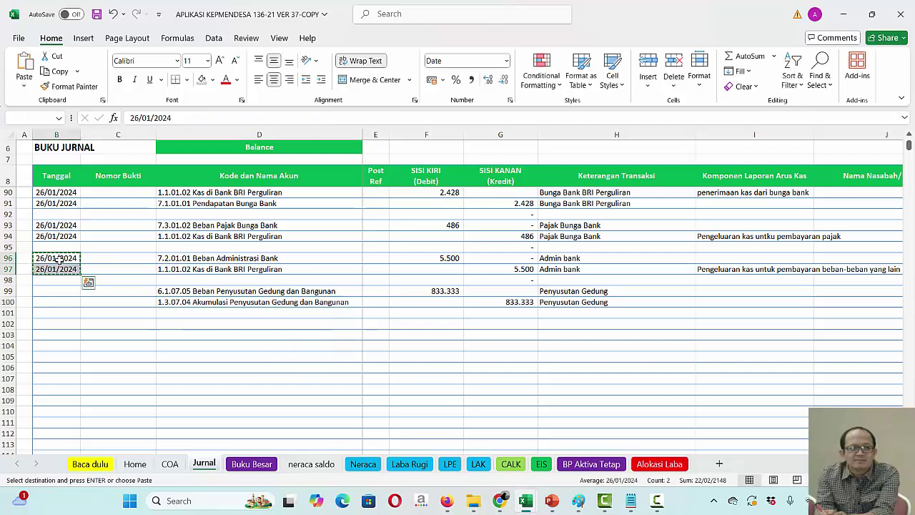
{"action": "key", "text": "Down"}
{"action": "key", "text": "Down"}
{"action": "key", "text": "Down"}
{"action": "key", "text": "ctrl+v"}
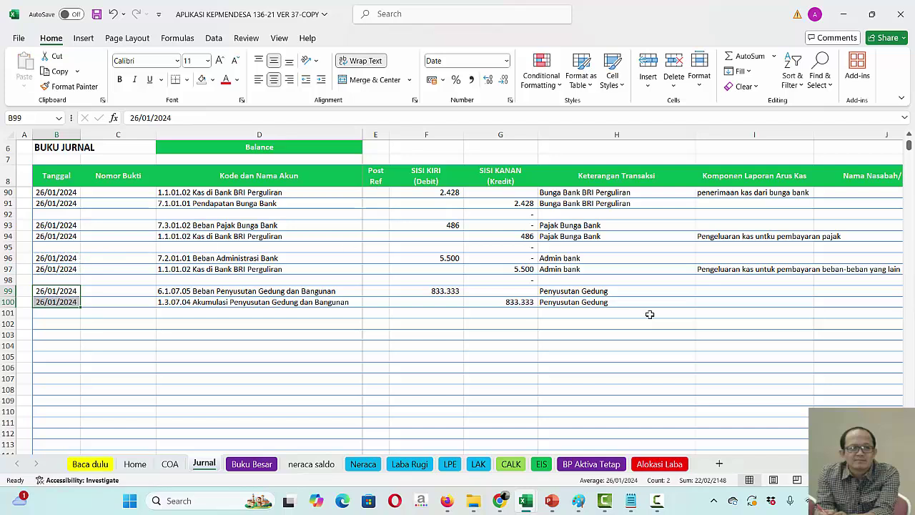
{"action": "left_click", "coordinate": [733, 313]}
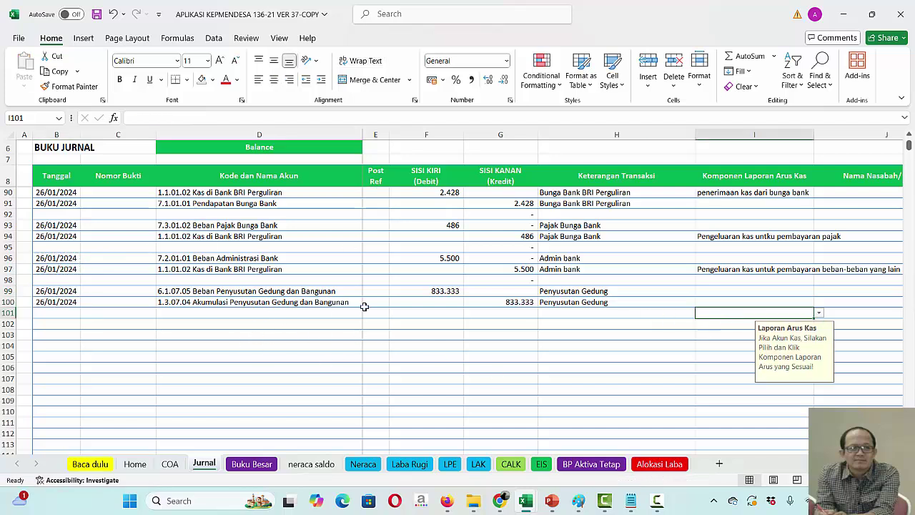
Enter the description "Penyusutan Peralatan dan Mesin" in H102 and copy it to H103
{"action": "left_click", "coordinate": [577, 322]}
{"action": "type", "text": "Penyutan"}
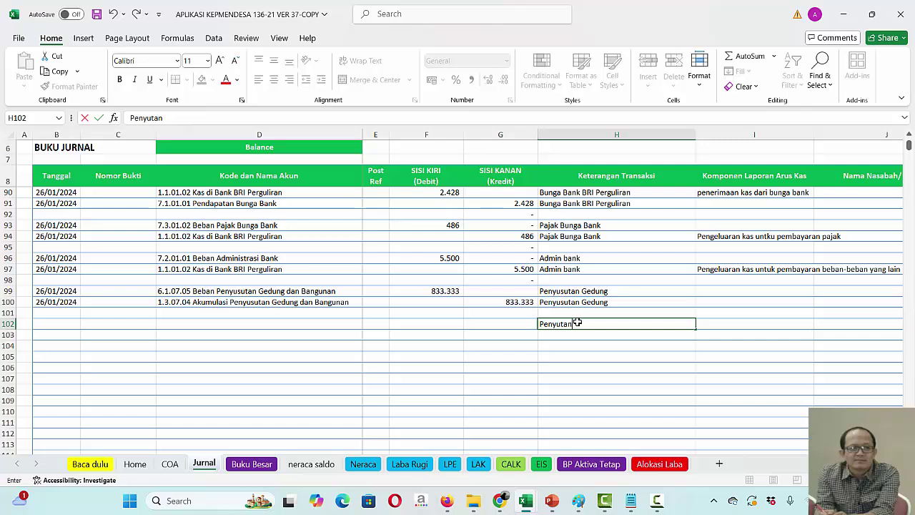
{"action": "key", "text": "BackSpace"}
{"action": "key", "text": "BackSpace"}
{"action": "key", "text": "BackSpace"}
{"action": "type", "text": "sutan Peralatan dan Mesin"}
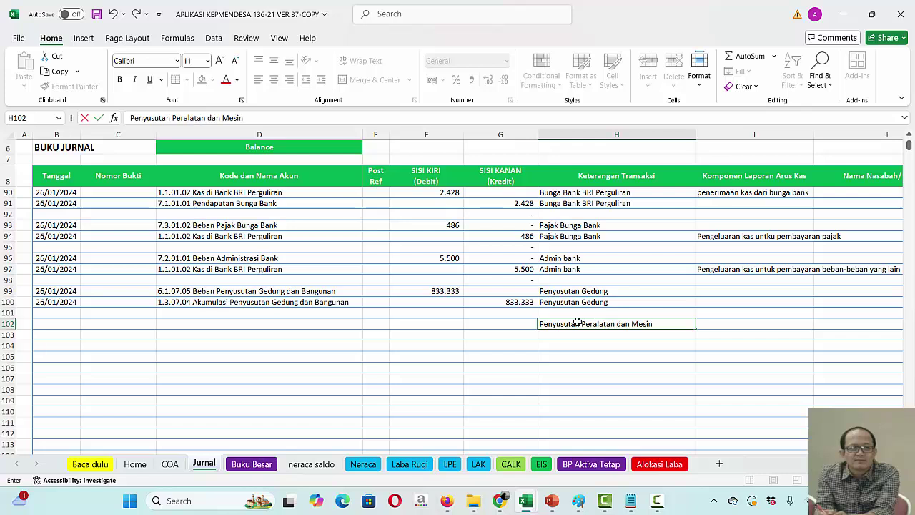
{"action": "key", "text": "Return"}
{"action": "left_click", "coordinate": [578, 324]}
{"action": "key", "text": "ctrl+c"}
{"action": "key", "text": "Down"}
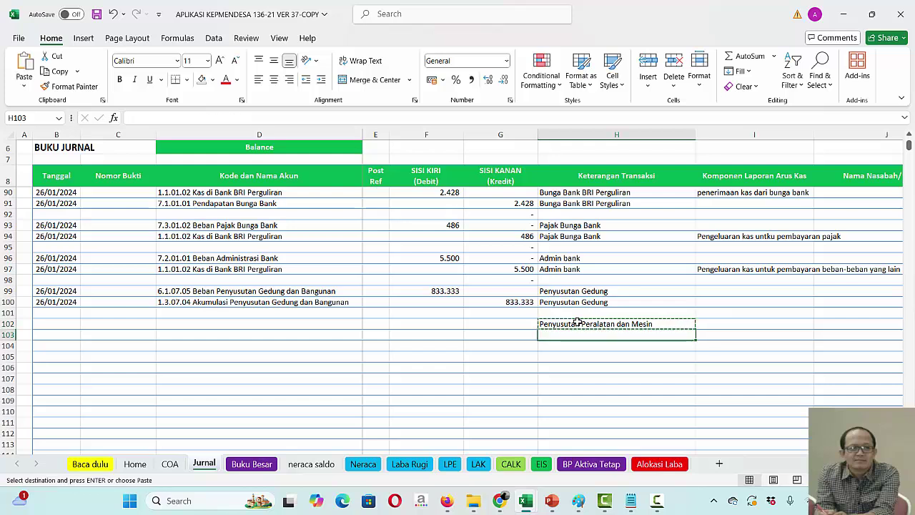
{"action": "key", "text": "Return"}
Select the January 2024 depreciation of the four Peralatan & Mesin items in BP Aktiva Tetap to read their sum
{"action": "left_click", "coordinate": [446, 321]}
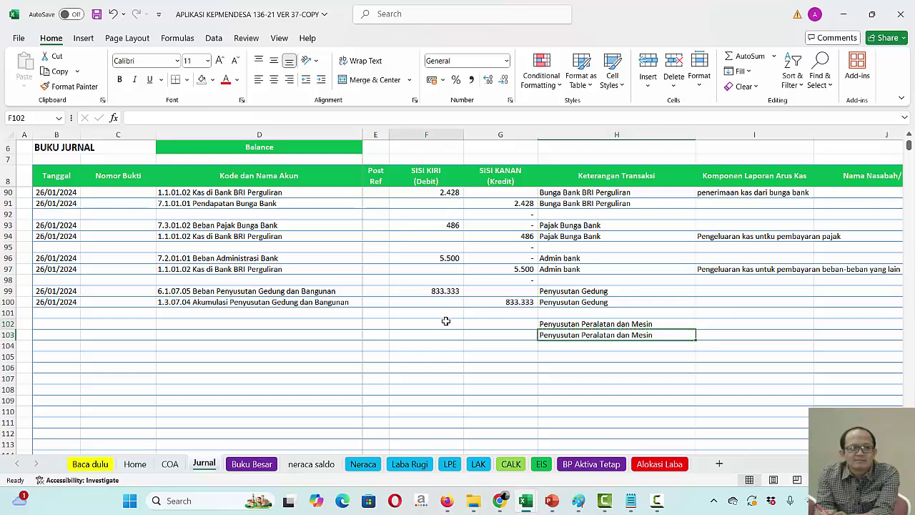
{"action": "mouse_move", "coordinate": [606, 499]}
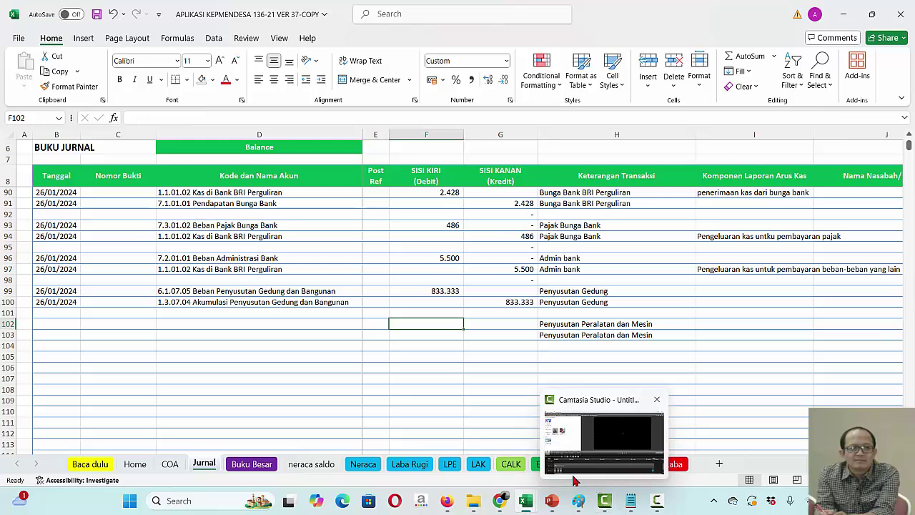
{"action": "left_click", "coordinate": [496, 434]}
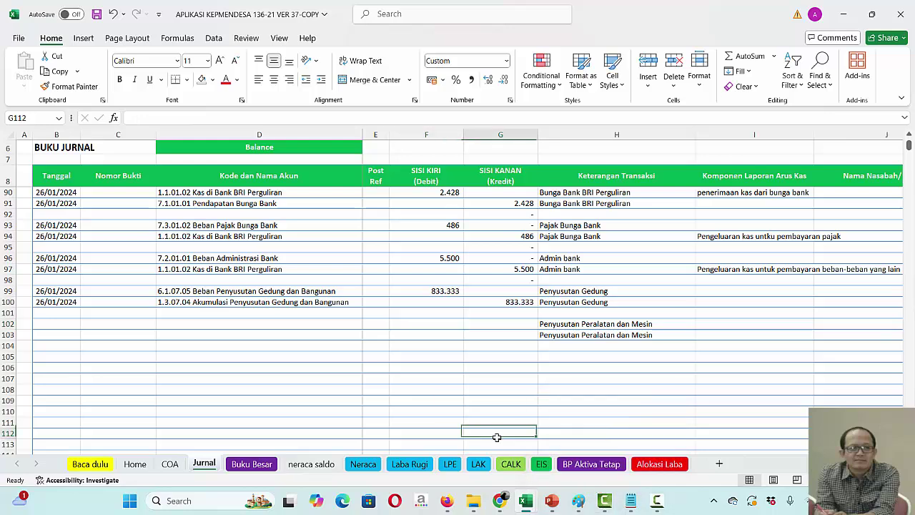
{"action": "left_click", "coordinate": [591, 464]}
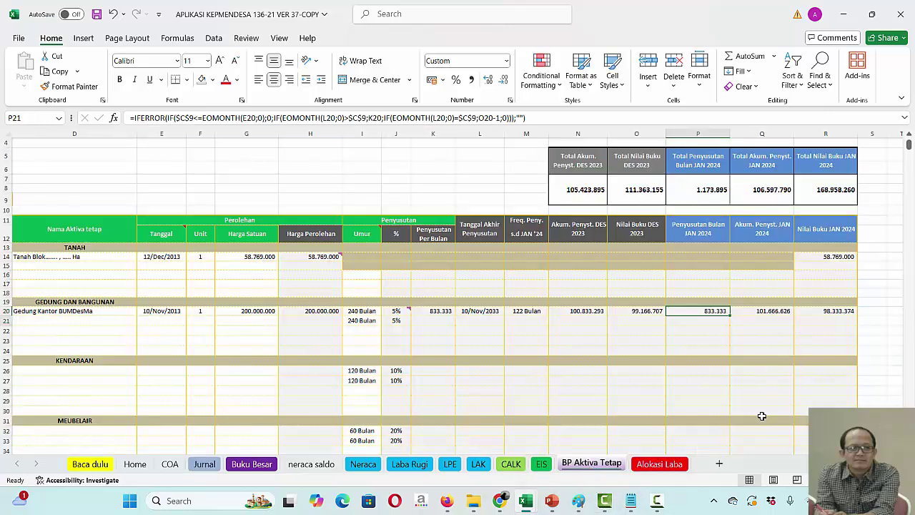
{"action": "key", "text": "Down"}
{"action": "key", "text": "Down"}
{"action": "key", "text": "Down"}
{"action": "key", "text": "Down"}
{"action": "key", "text": "Down"}
{"action": "key", "text": "Down"}
{"action": "key", "text": "Down"}
{"action": "key", "text": "Down"}
{"action": "key", "text": "Down"}
{"action": "key", "text": "Down"}
{"action": "key", "text": "Down"}
{"action": "key", "text": "Down"}
{"action": "key", "text": "Down"}
{"action": "key", "text": "Down"}
{"action": "key", "text": "Down"}
{"action": "key", "text": "Down"}
{"action": "key", "text": "Down"}
{"action": "key", "text": "Down"}
{"action": "key", "text": "Down"}
{"action": "key", "text": "Down"}
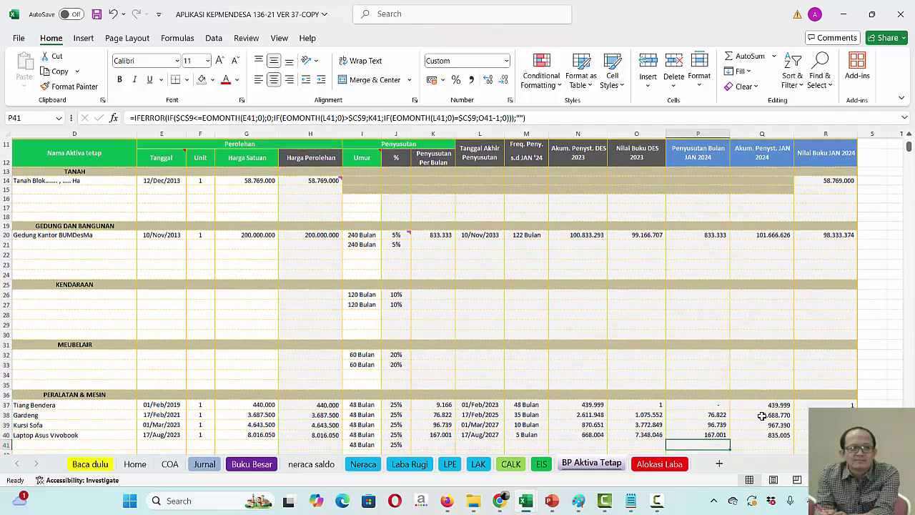
{"action": "key", "text": "Down"}
{"action": "key", "text": "Up"}
{"action": "key", "text": "Up"}
{"action": "key", "text": "Up"}
{"action": "key", "text": "Up"}
{"action": "key", "text": "Up"}
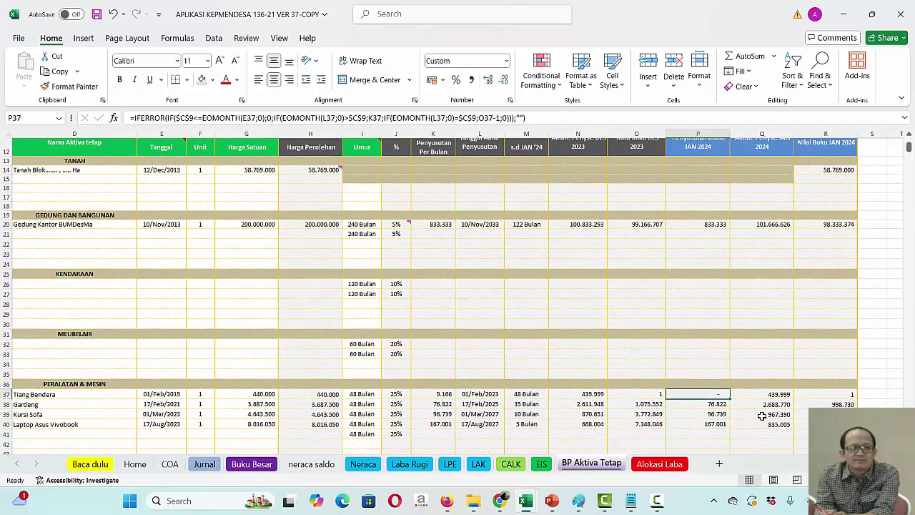
{"action": "key", "text": "shift+Down"}
{"action": "key", "text": "shift+Down"}
{"action": "key", "text": "shift+Down"}
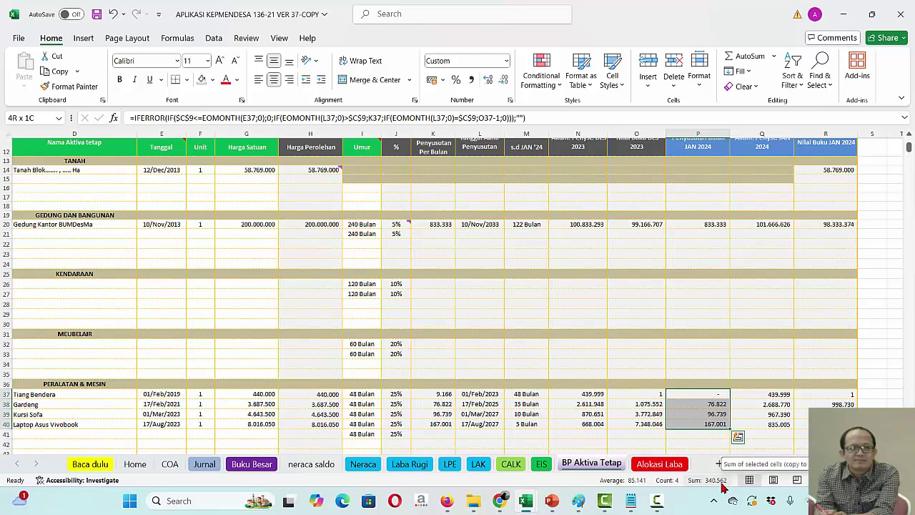
Back in the Jurnal sheet, enter 340562 as the debit in F102 and link the credit in G103 to that cell
{"action": "left_click", "coordinate": [204, 466]}
{"action": "left_click", "coordinate": [444, 324]}
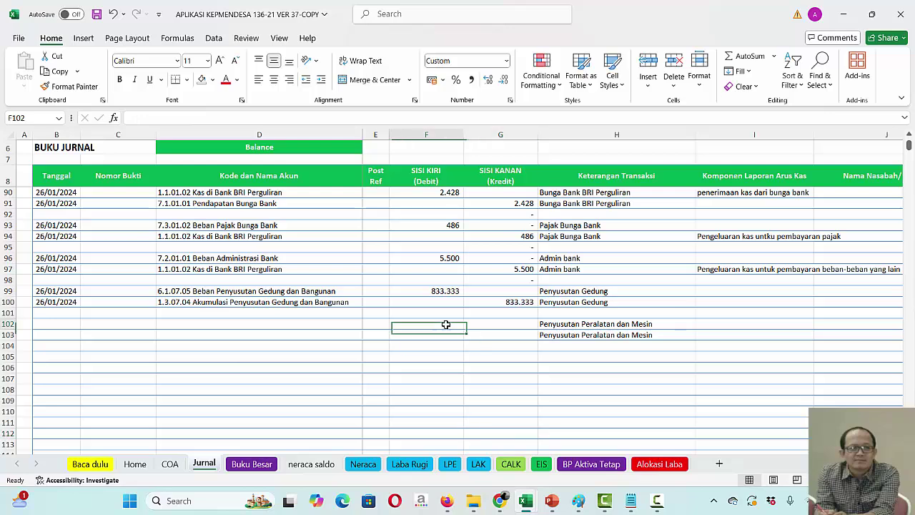
{"action": "type", "text": "340562"}
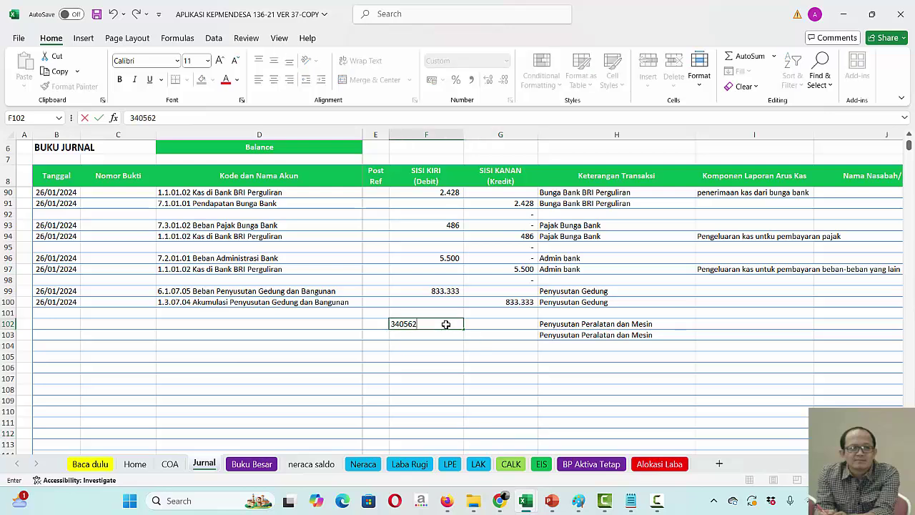
{"action": "key", "text": "Return"}
{"action": "key", "text": "Tab"}
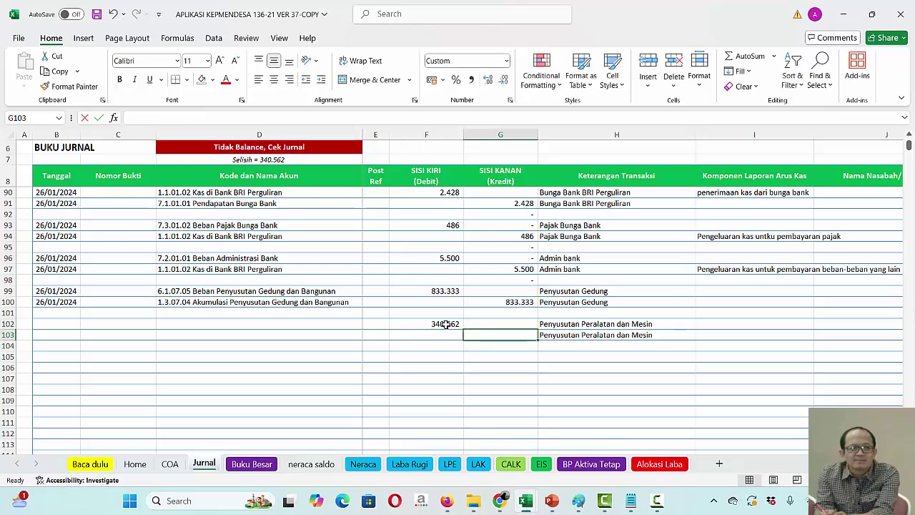
{"action": "type", "text": "="}
{"action": "left_click", "coordinate": [445, 324]}
{"action": "key", "text": "Return"}
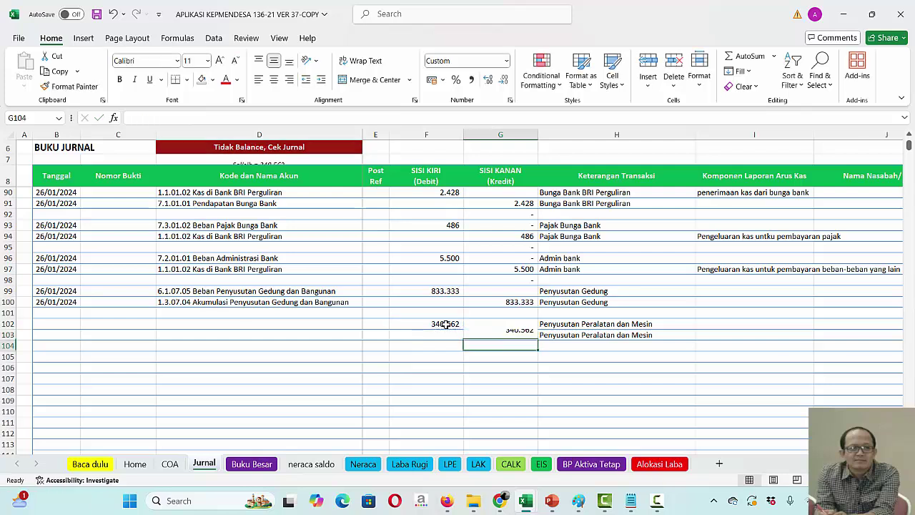
Choose account 6.1.07.03 Beban Penyusutan Peralatan dan Mesin in D102 and 1.3.07.02 Akumulasi Penyusutan Peralatan dan Mesin in D103
{"action": "left_click", "coordinate": [305, 324]}
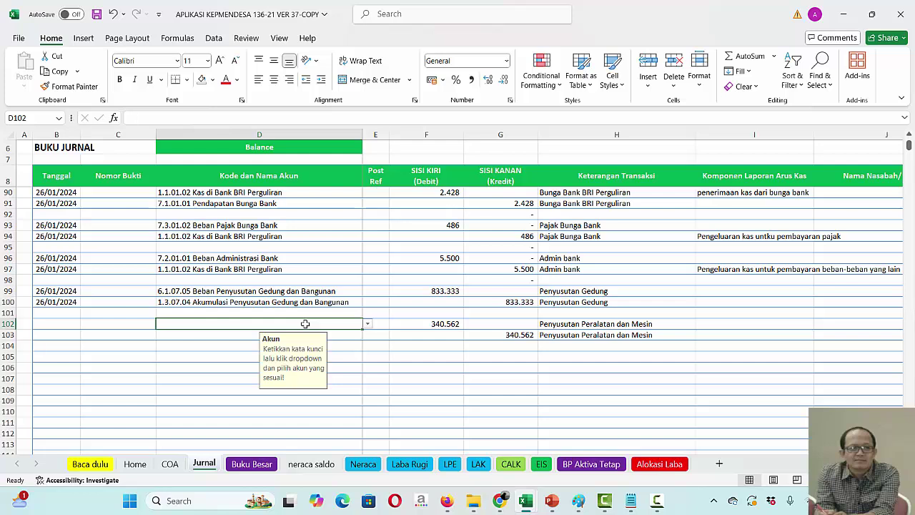
{"action": "type", "text": "peral"}
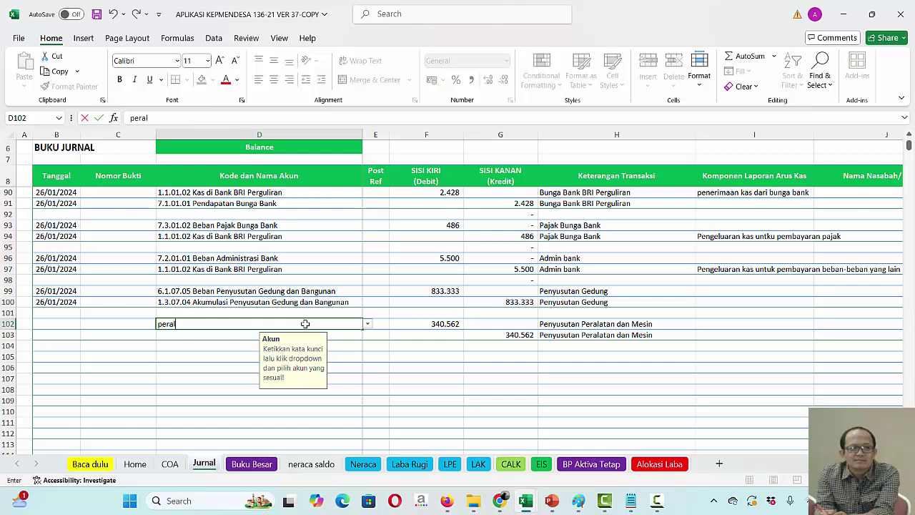
{"action": "left_click", "coordinate": [368, 325]}
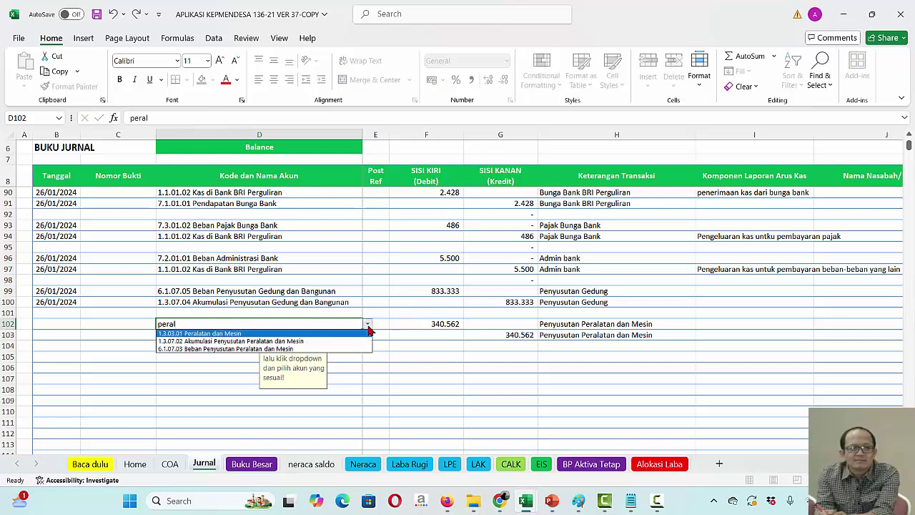
{"action": "left_click", "coordinate": [259, 350]}
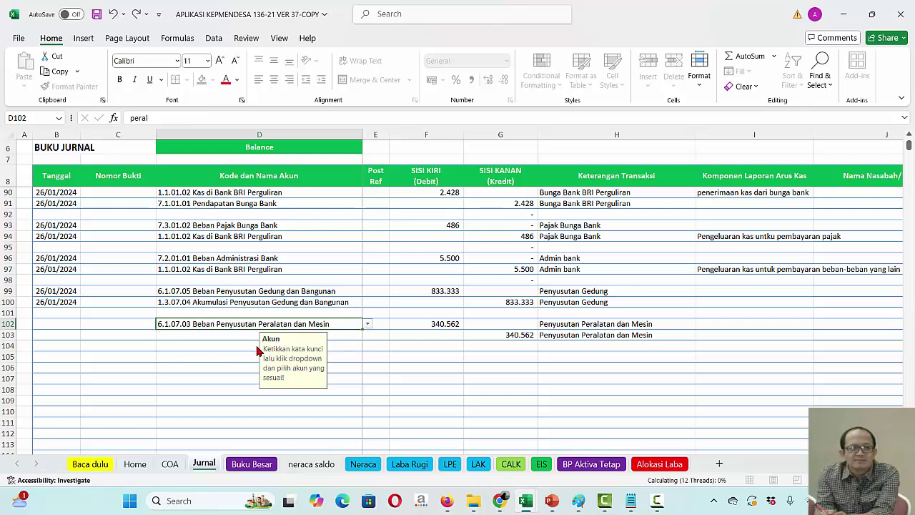
{"action": "left_click", "coordinate": [219, 336]}
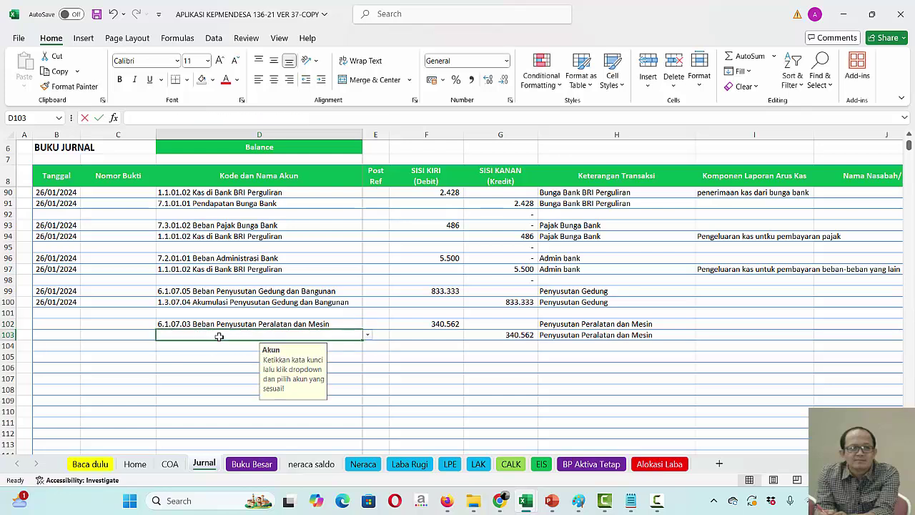
{"action": "type", "text": "penr"}
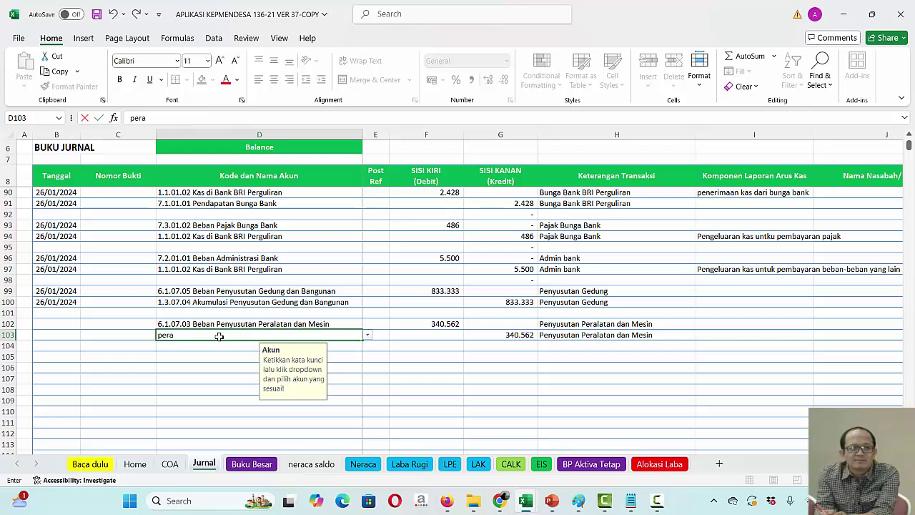
{"action": "left_click", "coordinate": [367, 335]}
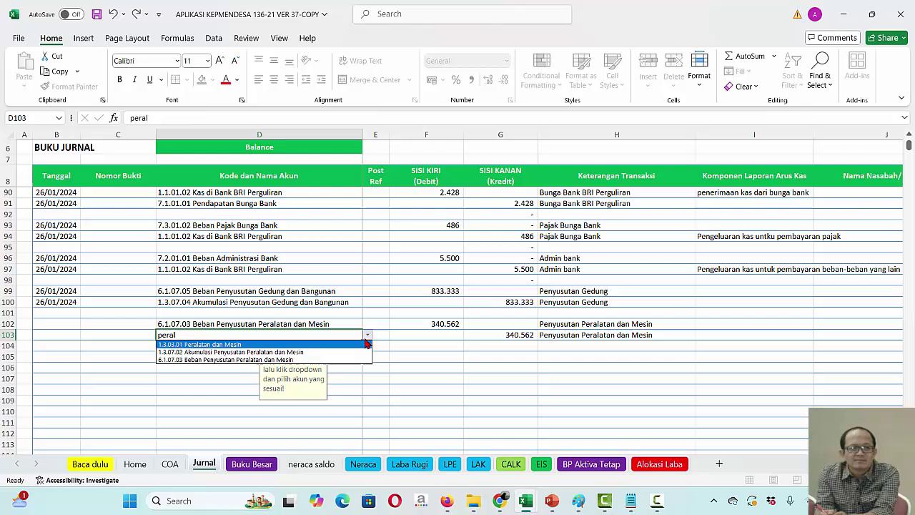
{"action": "left_click", "coordinate": [296, 352]}
Copy the two 26/01/2024 dates from B99:B100 into B102:B103 for the equipment depreciation entry
{"action": "left_click", "coordinate": [53, 292]}
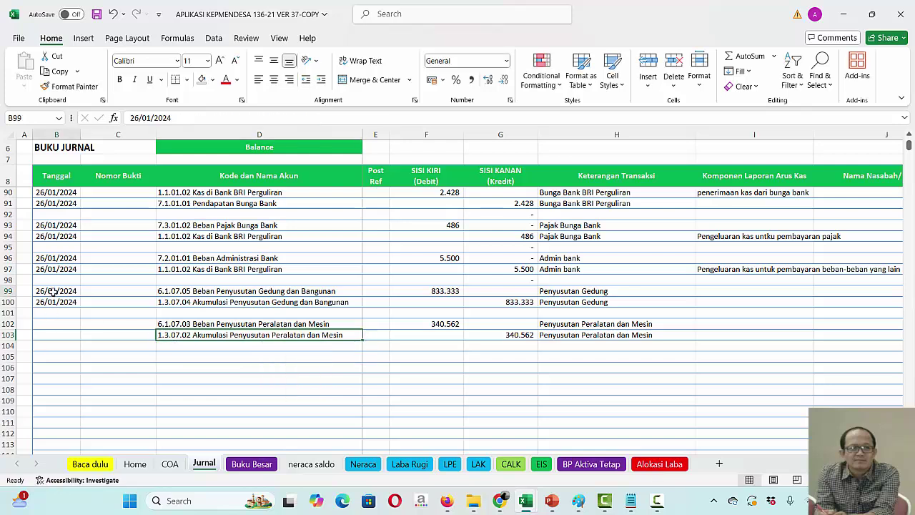
{"action": "key", "text": "shift+Down"}
{"action": "key", "text": "ctrl+c"}
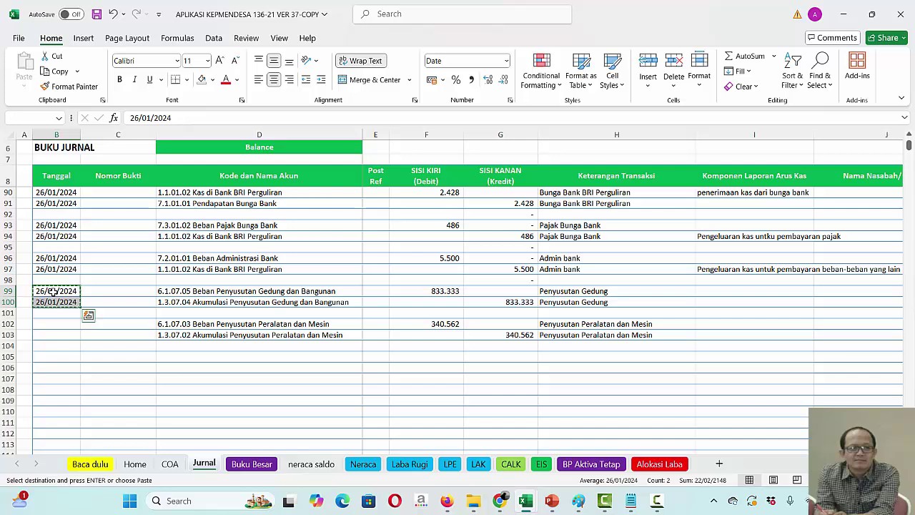
{"action": "left_click", "coordinate": [56, 324]}
{"action": "key", "text": "Return"}
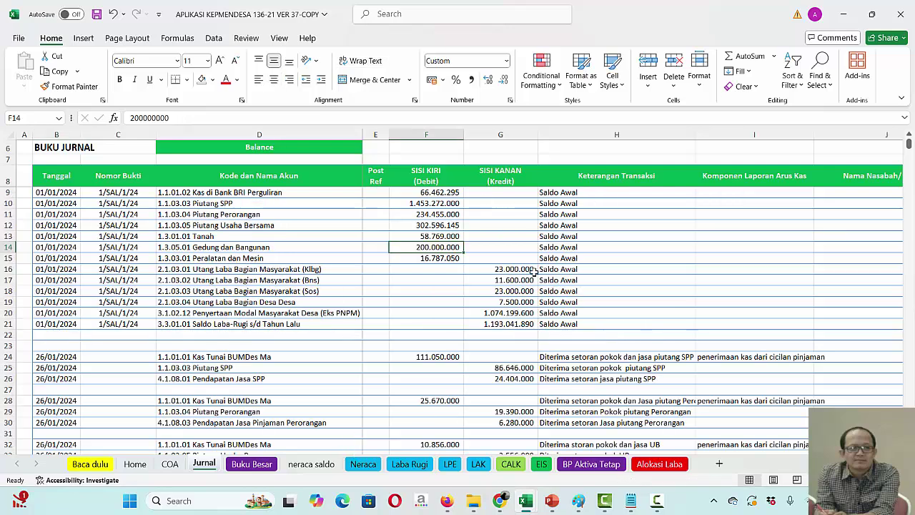
Examine the Aset Tetap section of the Neraca sheet, including the accumulated depreciation line
{"action": "left_click", "coordinate": [377, 466]}
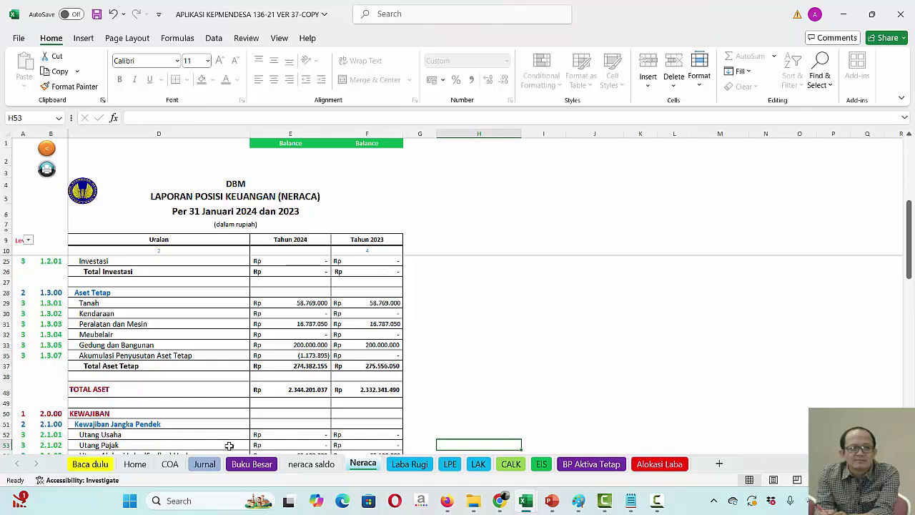
In the BP Aktiva Tetap sheet, set the report date in C9 to 28/2/2024
{"action": "left_click", "coordinate": [583, 465]}
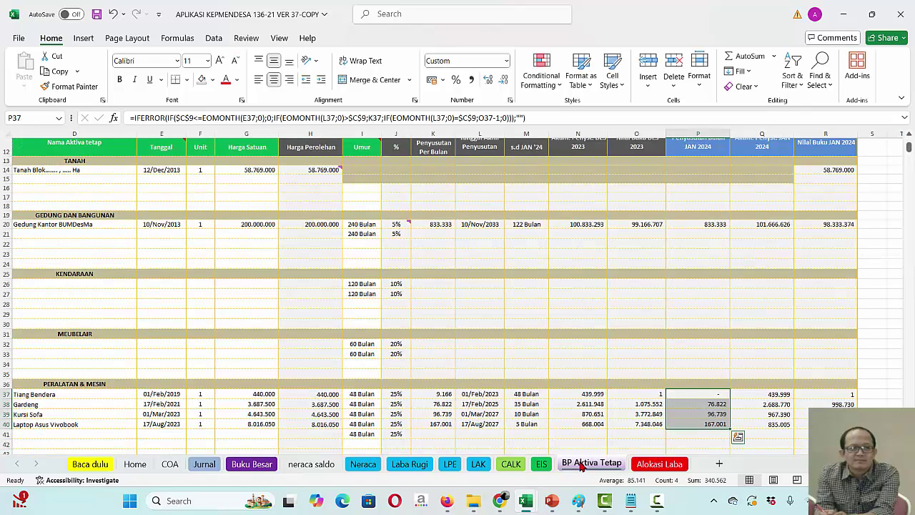
{"action": "left_click", "coordinate": [91, 274]}
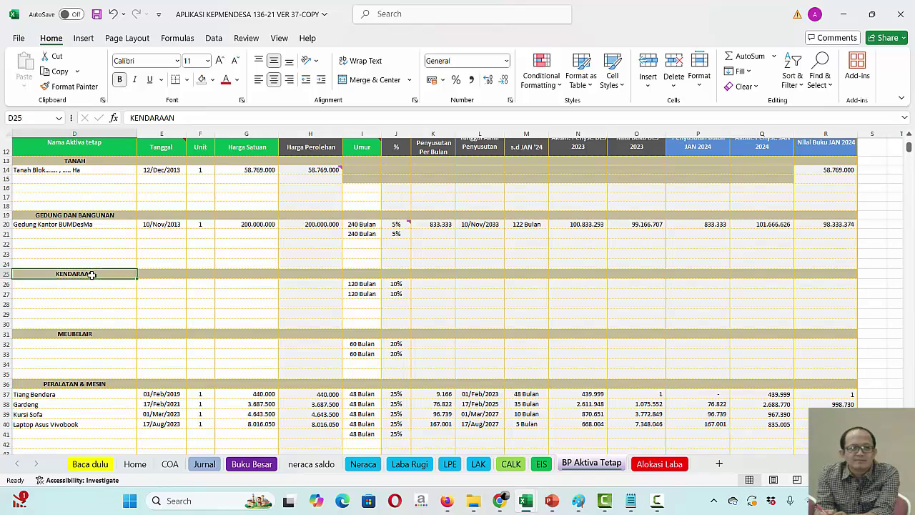
{"action": "key", "text": "Up"}
{"action": "key", "text": "Up"}
{"action": "key", "text": "Up"}
{"action": "key", "text": "Up"}
{"action": "key", "text": "Up"}
{"action": "key", "text": "Up"}
{"action": "key", "text": "Up"}
{"action": "key", "text": "Up"}
{"action": "key", "text": "Up"}
{"action": "key", "text": "Up"}
{"action": "key", "text": "Up"}
{"action": "key", "text": "Up"}
{"action": "key", "text": "Up"}
{"action": "key", "text": "Up"}
{"action": "key", "text": "Up"}
{"action": "key", "text": "Up"}
{"action": "key", "text": "Up"}
{"action": "key", "text": "Up"}
{"action": "key", "text": "Up"}
{"action": "key", "text": "Up"}
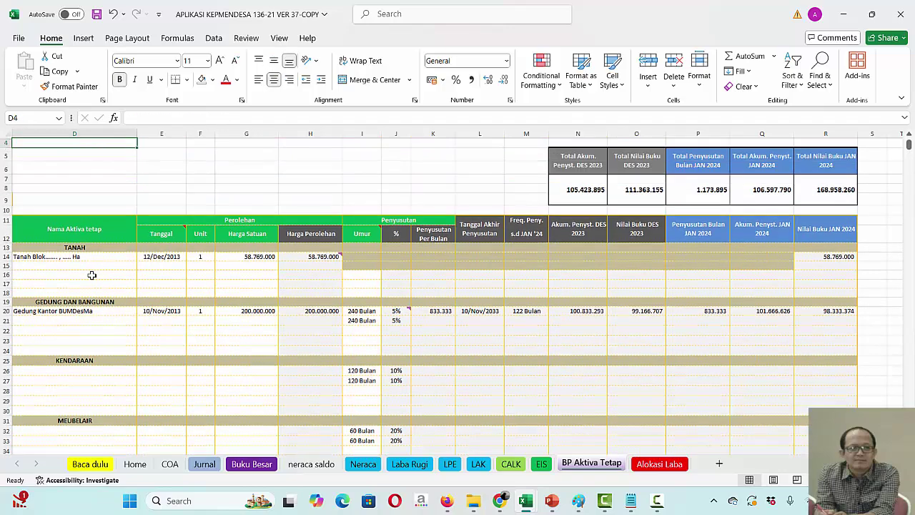
{"action": "key", "text": "Left"}
{"action": "key", "text": "Left"}
{"action": "key", "text": "Left"}
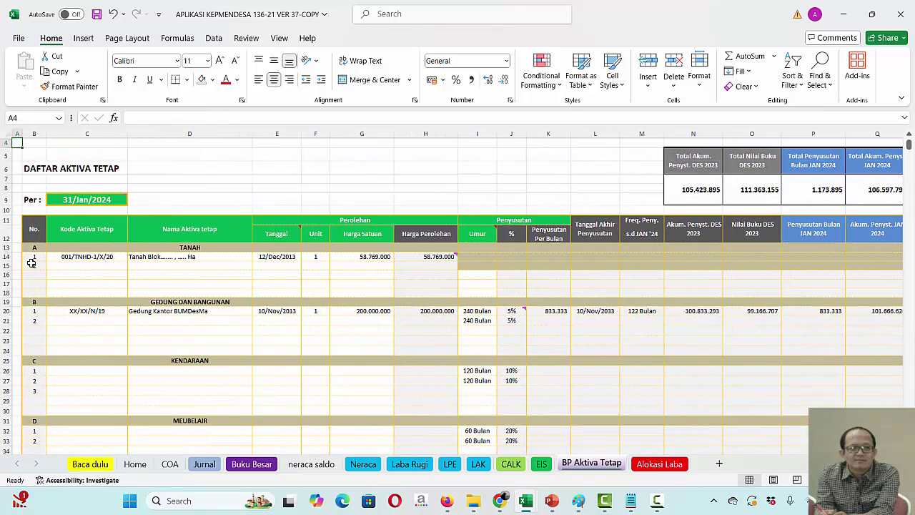
{"action": "left_click", "coordinate": [99, 200]}
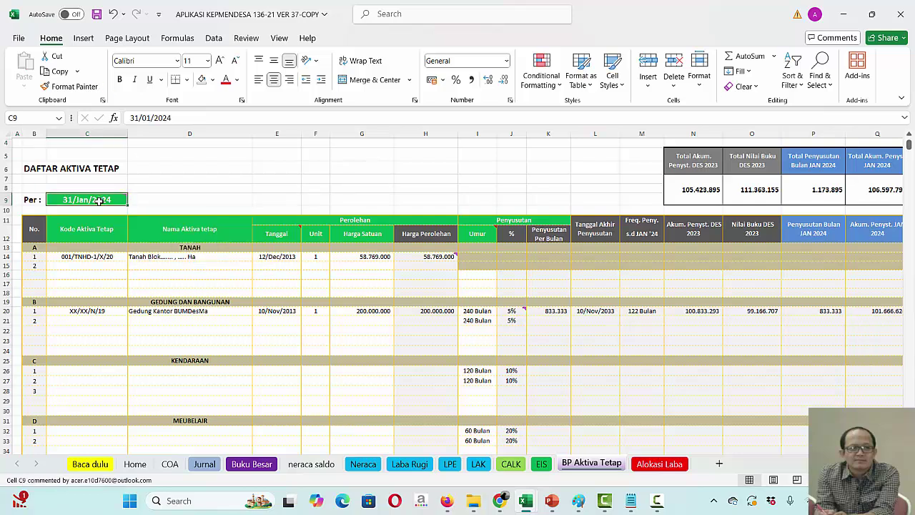
{"action": "type", "text": "28"}
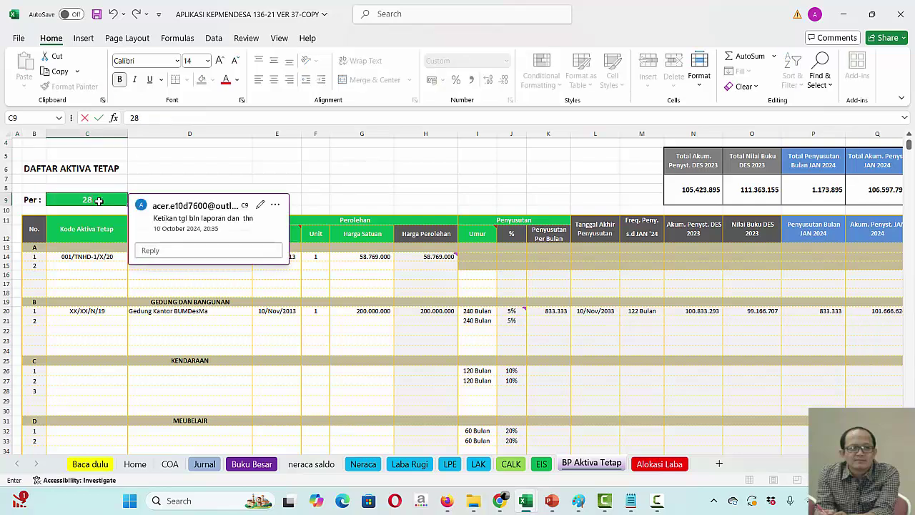
{"action": "type", "text": "/2/"}
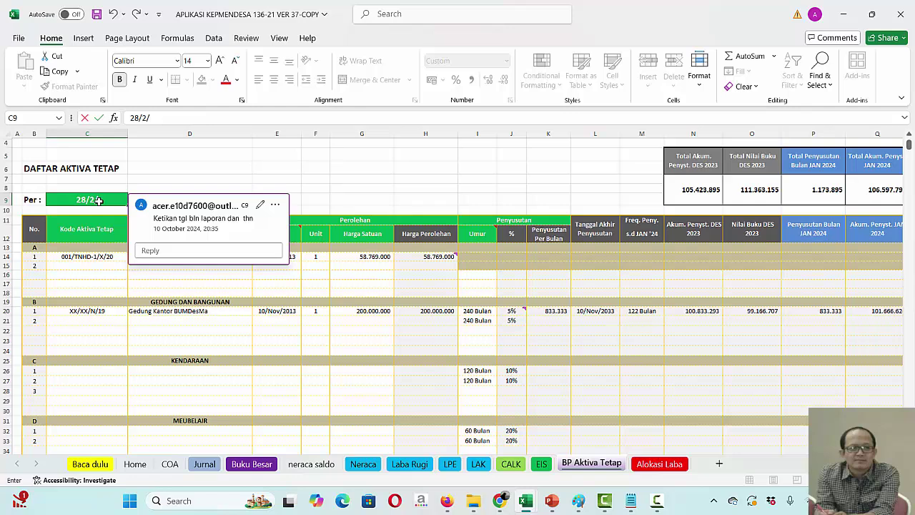
{"action": "type", "text": "2024"}
{"action": "key", "text": "Return"}
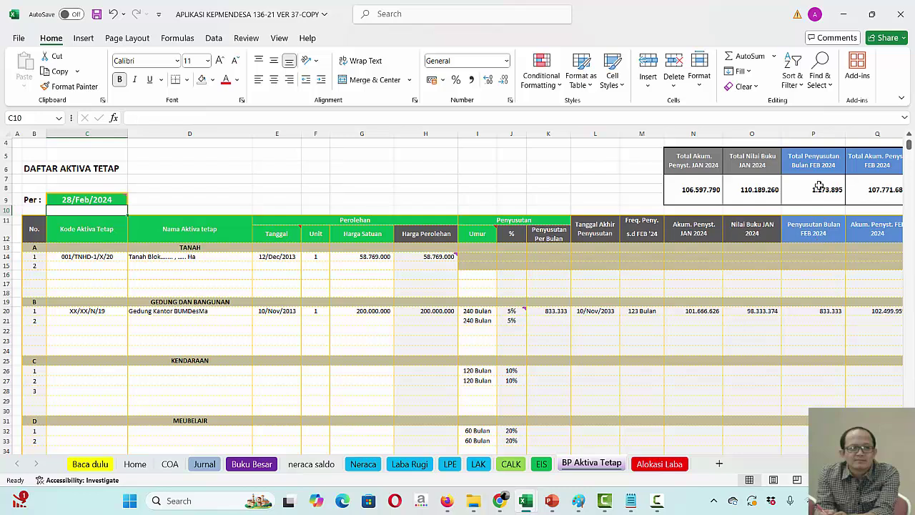
Examine the February 2024 depreciation and book value columns for all asset groups down to Peralatan & Mesin
{"action": "left_click", "coordinate": [830, 321]}
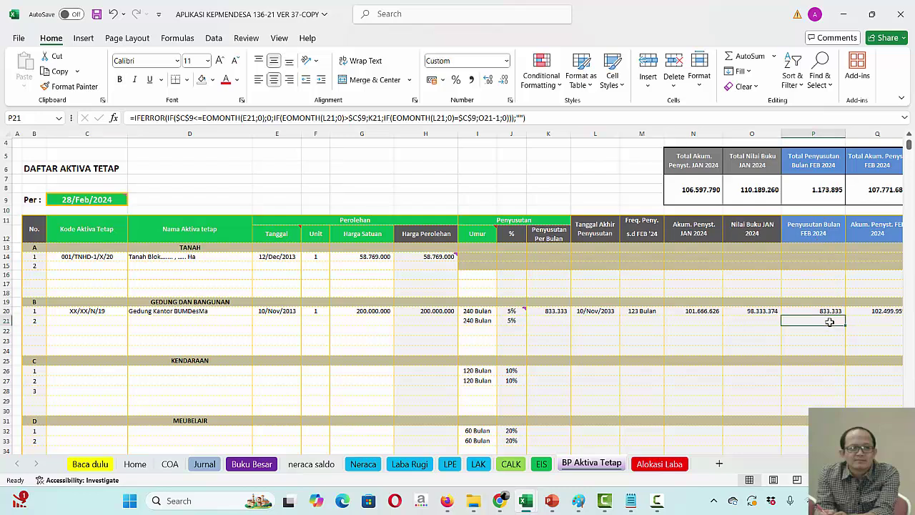
{"action": "key", "text": "Down"}
{"action": "key", "text": "Down"}
{"action": "key", "text": "Down"}
{"action": "key", "text": "Down"}
{"action": "key", "text": "Down"}
{"action": "key", "text": "Down"}
{"action": "key", "text": "Down"}
{"action": "key", "text": "Down"}
{"action": "key", "text": "Down"}
{"action": "key", "text": "Down"}
{"action": "key", "text": "Down"}
{"action": "key", "text": "Down"}
{"action": "key", "text": "Down"}
{"action": "key", "text": "Down"}
{"action": "key", "text": "Down"}
{"action": "key", "text": "Down"}
{"action": "key", "text": "Down"}
{"action": "key", "text": "Down"}
{"action": "key", "text": "Down"}
{"action": "key", "text": "Down"}
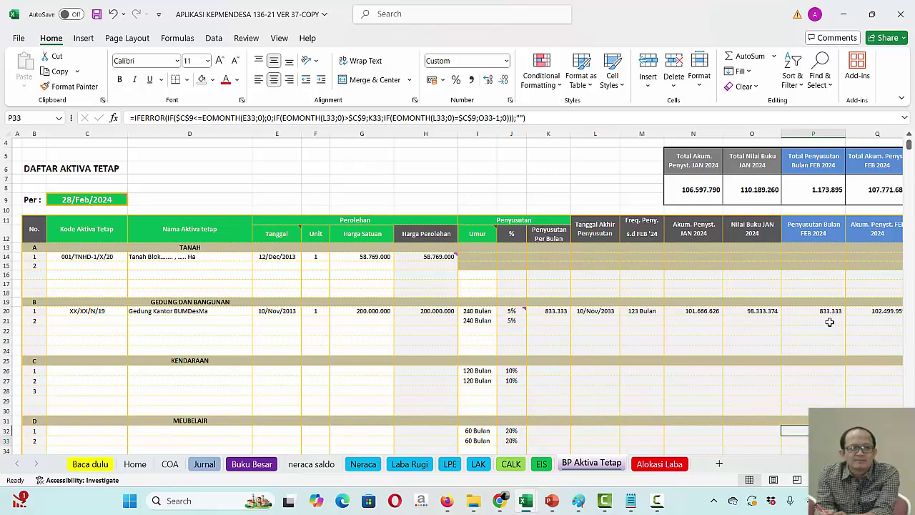
{"action": "key", "text": "Right"}
{"action": "key", "text": "Right"}
{"action": "key", "text": "Right"}
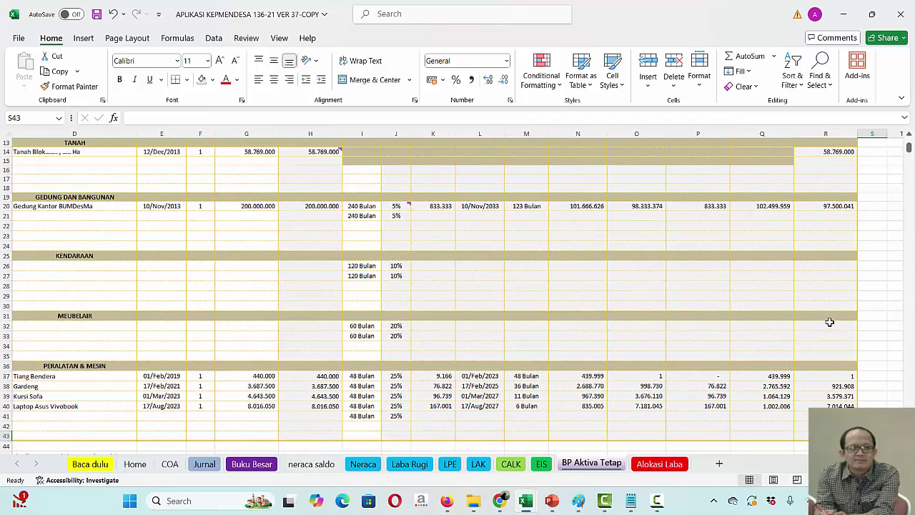
{"action": "key", "text": "Left"}
{"action": "key", "text": "Left"}
{"action": "key", "text": "Home"}
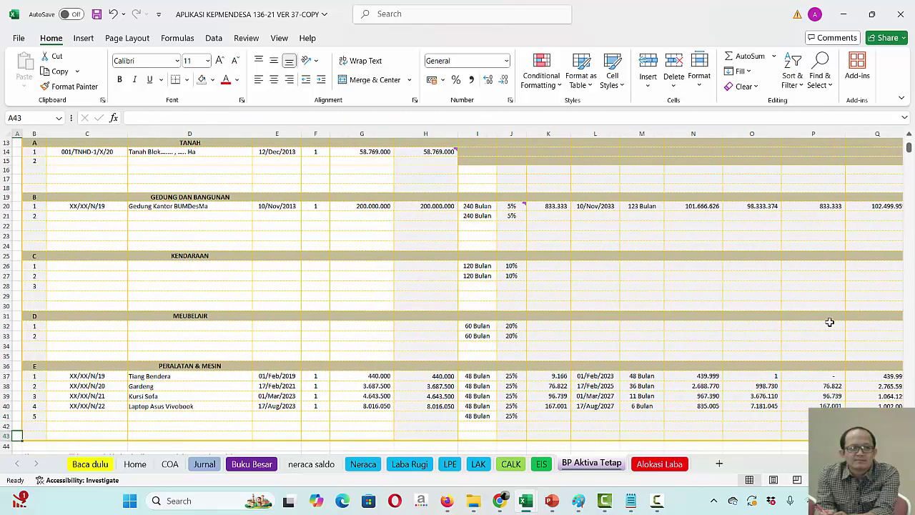
Undo the last change to the report date in C9
{"action": "key", "text": "Up"}
{"action": "key", "text": "Up"}
{"action": "key", "text": "Up"}
{"action": "key", "text": "Up"}
{"action": "key", "text": "Up"}
{"action": "key", "text": "Up"}
{"action": "key", "text": "Up"}
{"action": "key", "text": "Up"}
{"action": "key", "text": "Up"}
{"action": "key", "text": "Up"}
{"action": "key", "text": "Up"}
{"action": "key", "text": "Up"}
{"action": "key", "text": "Up"}
{"action": "key", "text": "Up"}
{"action": "key", "text": "Up"}
{"action": "key", "text": "Up"}
{"action": "key", "text": "Up"}
{"action": "key", "text": "Up"}
{"action": "key", "text": "Up"}
{"action": "key", "text": "Up"}
{"action": "key", "text": "Up"}
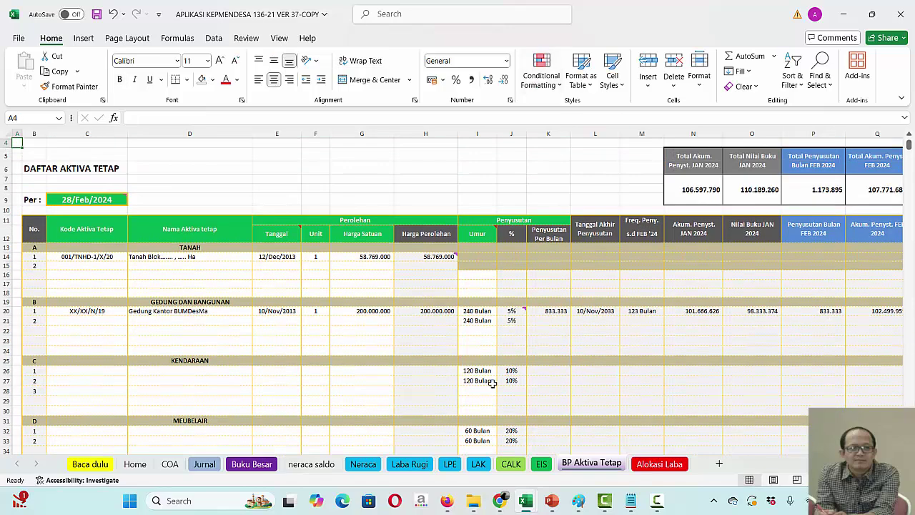
{"action": "key", "text": "ctrl+z"}
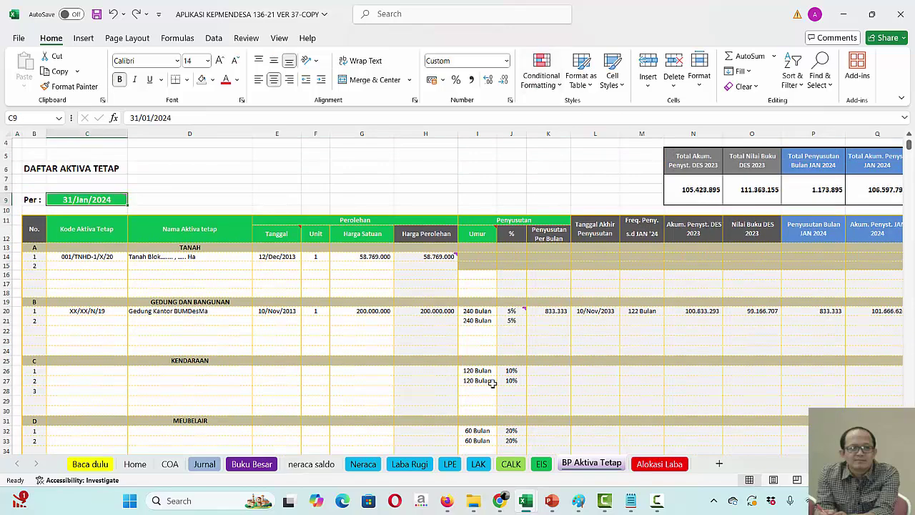
Return to the Jurnal sheet and examine the 26/01/2024 transactions, from the loan receipts down through the operating expense entries
{"action": "left_click", "coordinate": [210, 465]}
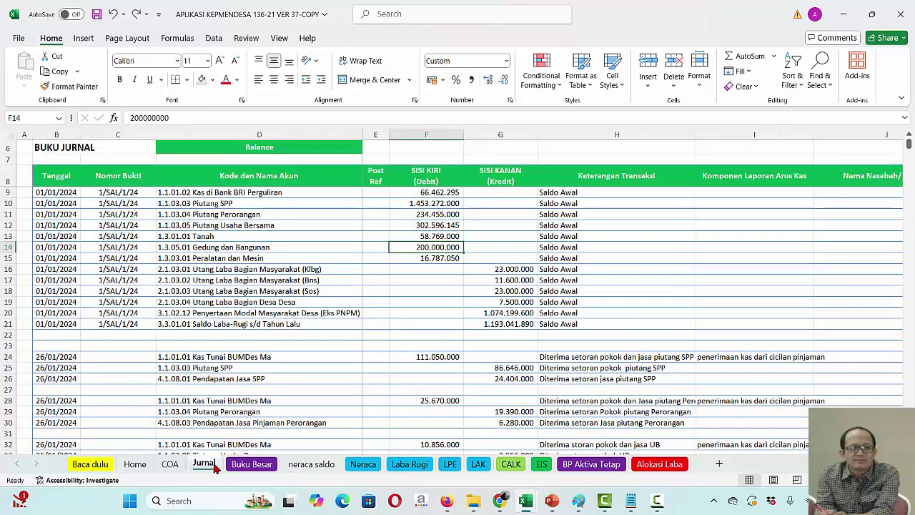
{"action": "key", "text": "ctrl+Down"}
{"action": "key", "text": "ctrl+Down"}
{"action": "key", "text": "ctrl+Down"}
{"action": "key", "text": "ctrl+Down"}
{"action": "key", "text": "ctrl+Down"}
{"action": "key", "text": "ctrl+Down"}
{"action": "key", "text": "ctrl+Down"}
{"action": "key", "text": "ctrl+Down"}
{"action": "key", "text": "ctrl+Down"}
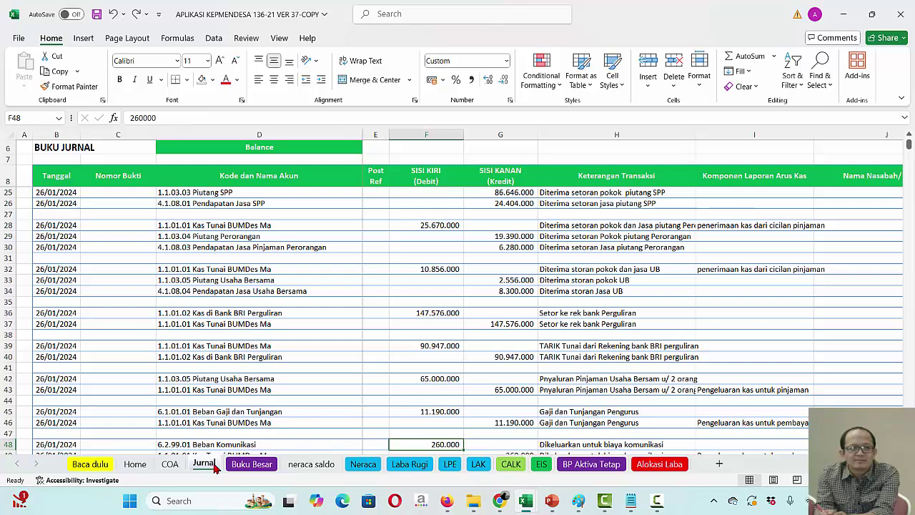
{"action": "key", "text": "Down"}
{"action": "key", "text": "Down"}
{"action": "key", "text": "Down"}
{"action": "key", "text": "Down"}
{"action": "key", "text": "Up"}
{"action": "key", "text": "Up"}
{"action": "key", "text": "Up"}
{"action": "key", "text": "Up"}
{"action": "key", "text": "Up"}
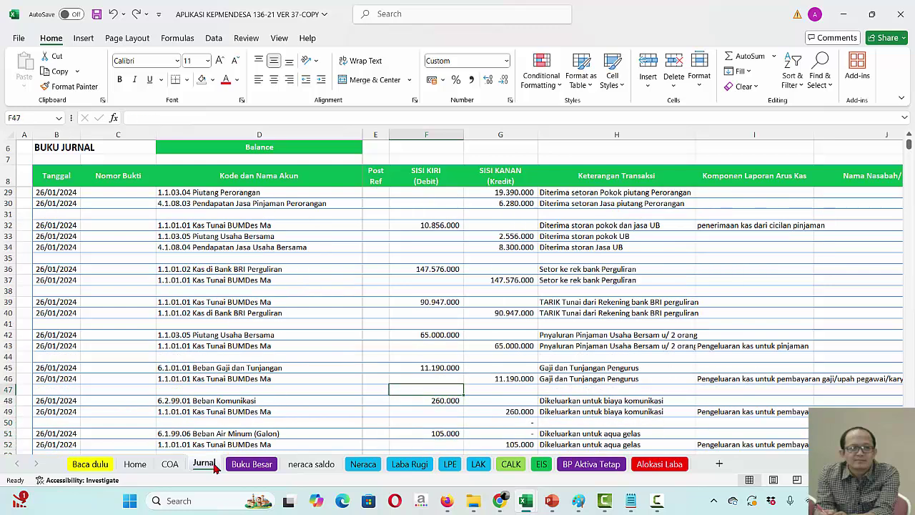
{"action": "key", "text": "Down"}
{"action": "key", "text": "Down"}
{"action": "key", "text": "Down"}
{"action": "key", "text": "Down"}
{"action": "key", "text": "Down"}
{"action": "key", "text": "Down"}
{"action": "key", "text": "Down"}
{"action": "key", "text": "Down"}
{"action": "key", "text": "Down"}
{"action": "key", "text": "Down"}
{"action": "key", "text": "Down"}
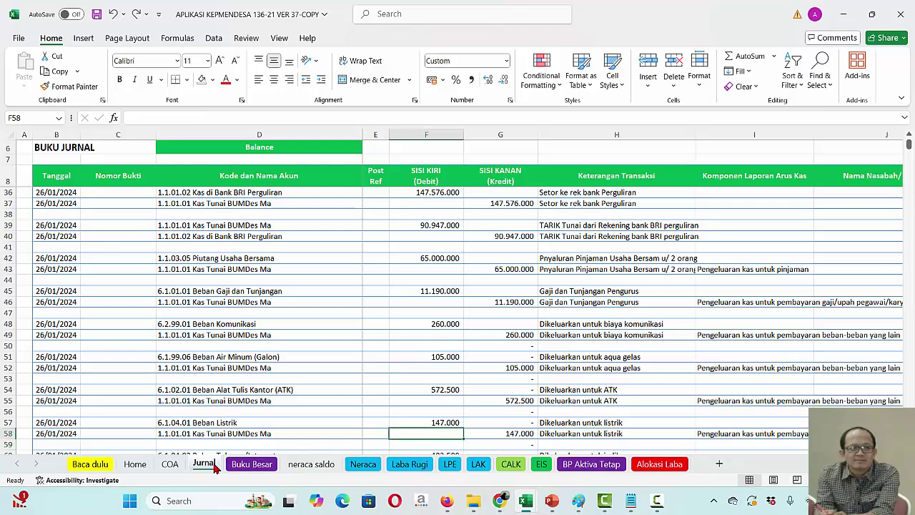
{"action": "key", "text": "Up"}
{"action": "key", "text": "Up"}
{"action": "key", "text": "Up"}
{"action": "key", "text": "Up"}
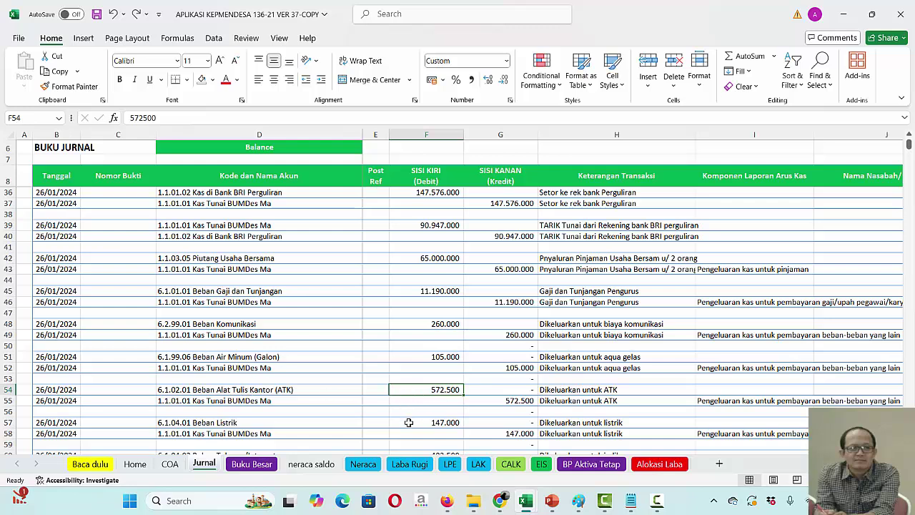
{"action": "key", "text": "Down"}
{"action": "key", "text": "Down"}
{"action": "key", "text": "Down"}
{"action": "key", "text": "Down"}
{"action": "key", "text": "Down"}
{"action": "key", "text": "Down"}
{"action": "key", "text": "Down"}
{"action": "key", "text": "Down"}
{"action": "key", "text": "Down"}
{"action": "key", "text": "Down"}
{"action": "key", "text": "Down"}
{"action": "key", "text": "Down"}
{"action": "key", "text": "Down"}
{"action": "key", "text": "Down"}
{"action": "key", "text": "Down"}
{"action": "key", "text": "Down"}
{"action": "key", "text": "Down"}
{"action": "key", "text": "Down"}
{"action": "key", "text": "Down"}
{"action": "key", "text": "Down"}
{"action": "key", "text": "Down"}
{"action": "key", "text": "Down"}
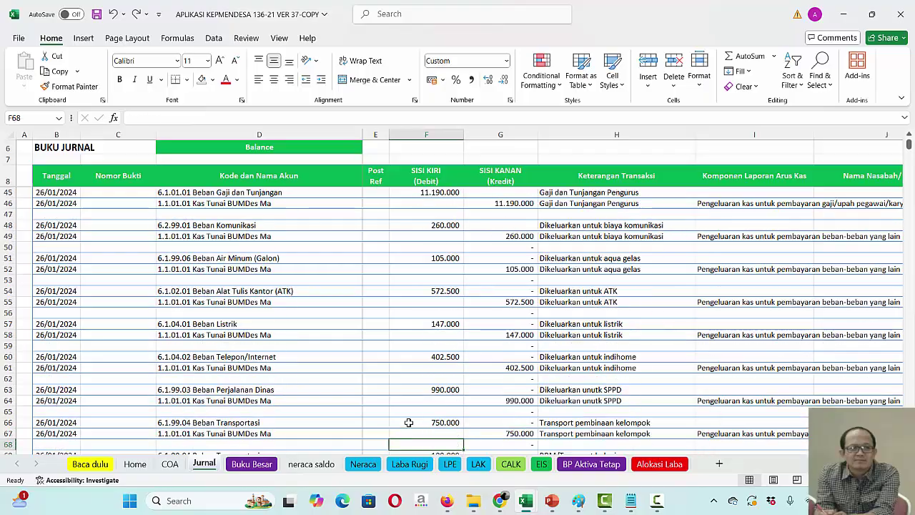
Examine the remaining 26/01/2024 journal entries, from the operating expenses through bank interest to the depreciation entries
{"action": "key", "text": "Down"}
{"action": "key", "text": "Down"}
{"action": "key", "text": "Down"}
{"action": "key", "text": "Down"}
{"action": "key", "text": "Down"}
{"action": "key", "text": "Down"}
{"action": "key", "text": "Down"}
{"action": "key", "text": "Down"}
{"action": "key", "text": "Down"}
{"action": "key", "text": "Down"}
{"action": "key", "text": "Down"}
{"action": "key", "text": "Down"}
{"action": "key", "text": "Down"}
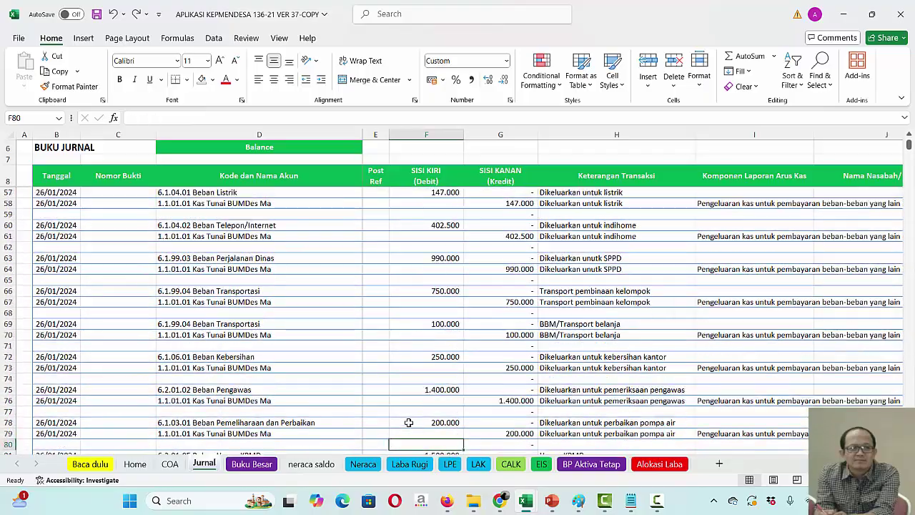
{"action": "key", "text": "Down"}
{"action": "key", "text": "Down"}
{"action": "key", "text": "Down"}
{"action": "key", "text": "Down"}
{"action": "key", "text": "Down"}
{"action": "key", "text": "Down"}
{"action": "key", "text": "Down"}
{"action": "key", "text": "Down"}
{"action": "key", "text": "Down"}
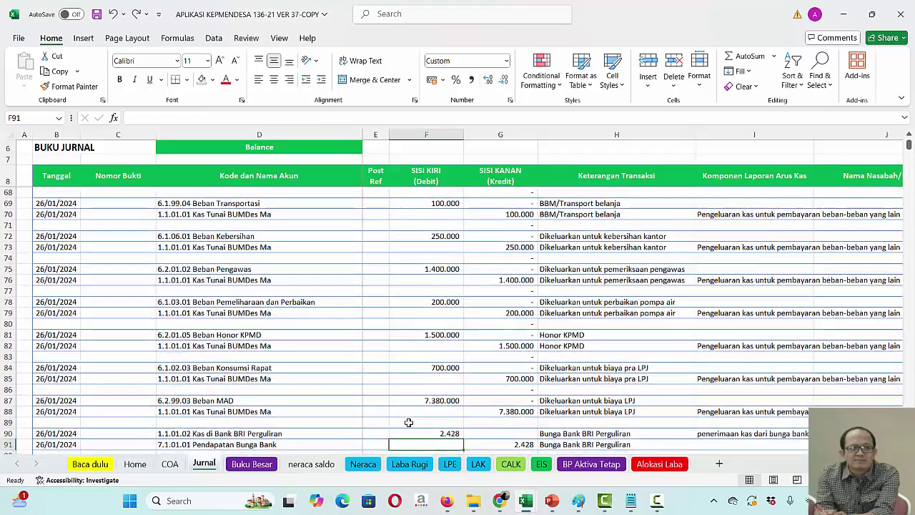
{"action": "key", "text": "Down"}
{"action": "key", "text": "Down"}
{"action": "key", "text": "Down"}
{"action": "key", "text": "Down"}
{"action": "key", "text": "Down"}
{"action": "key", "text": "Down"}
{"action": "key", "text": "Down"}
{"action": "key", "text": "Down"}
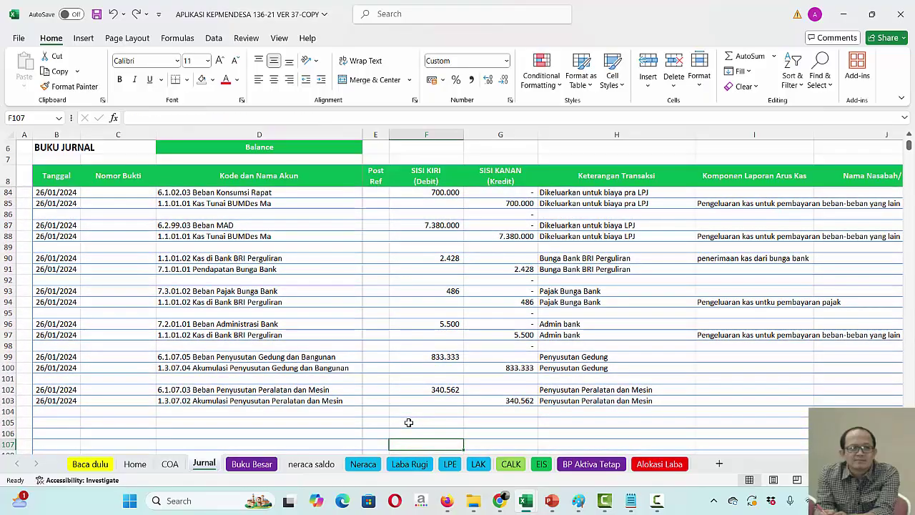
Enter the description "Penyesuaian ATK" in H105 and copy it to H106
{"action": "left_click", "coordinate": [572, 421]}
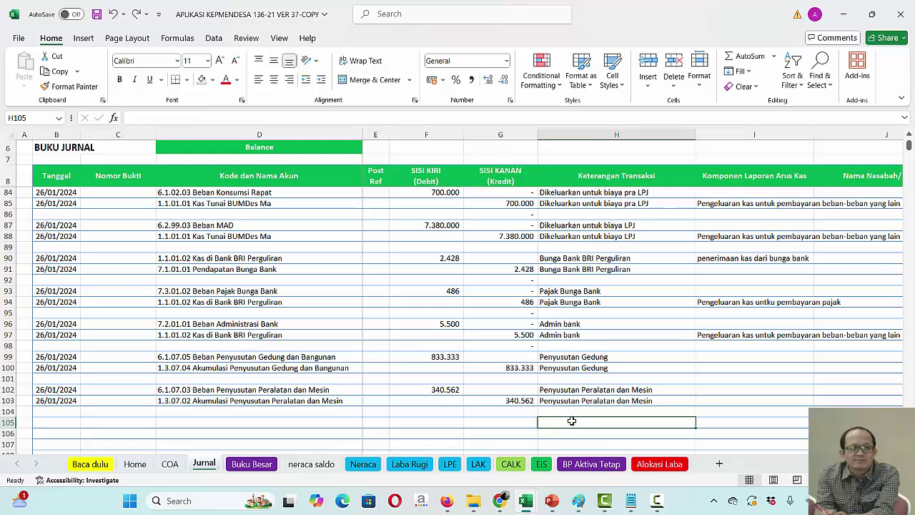
{"action": "type", "text": "Pen"}
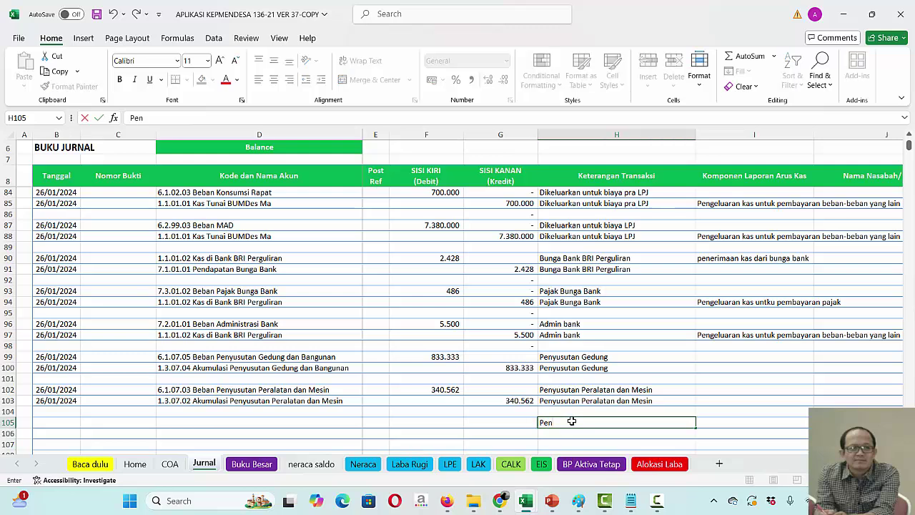
{"action": "type", "text": "yesuaian ATK"}
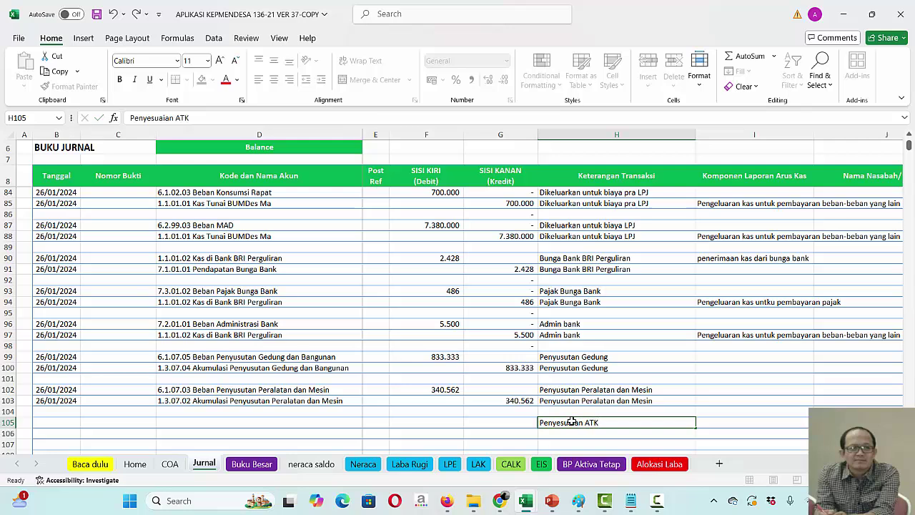
{"action": "key", "text": "ctrl+Return"}
{"action": "key", "text": "ctrl+c"}
{"action": "key", "text": "Down"}
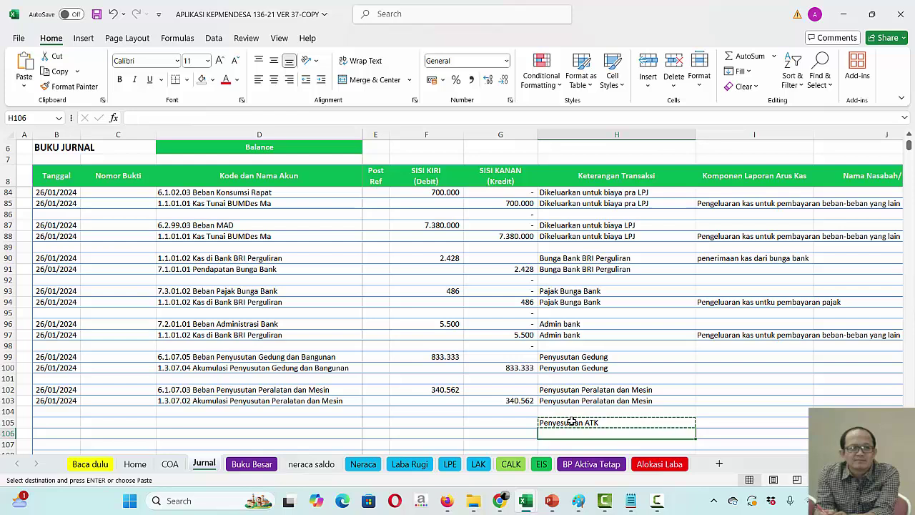
{"action": "key", "text": "Return"}
Enter a debit of 200000 in F105 and make the credit in G106 equal to it with =F105
{"action": "left_click", "coordinate": [453, 422]}
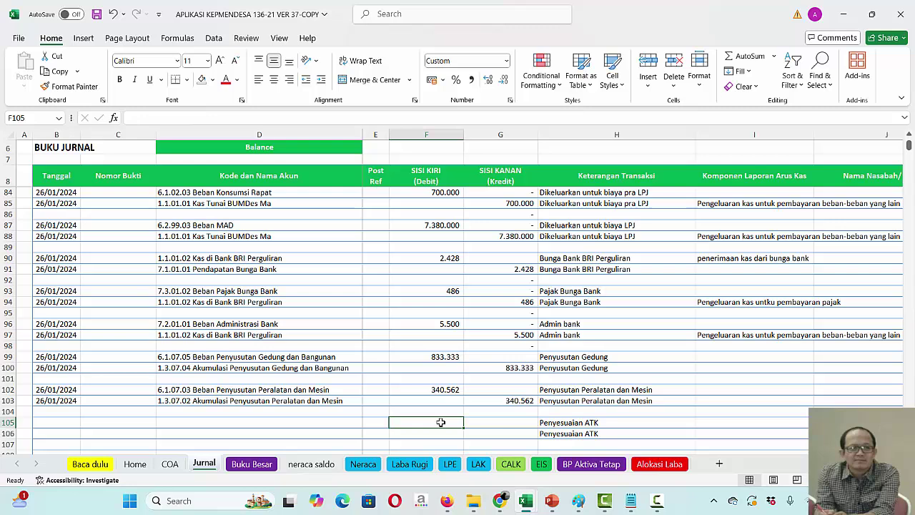
{"action": "type", "text": "200000"}
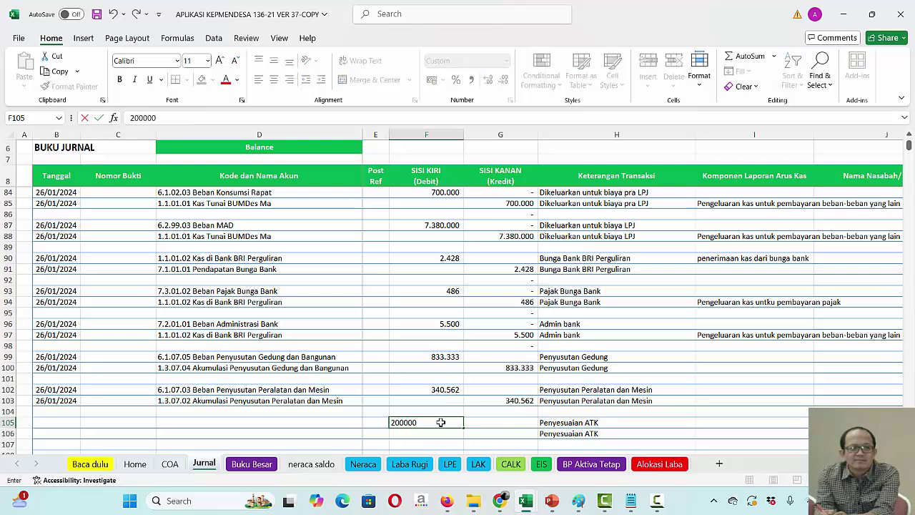
{"action": "key", "text": "Return"}
{"action": "key", "text": "Right"}
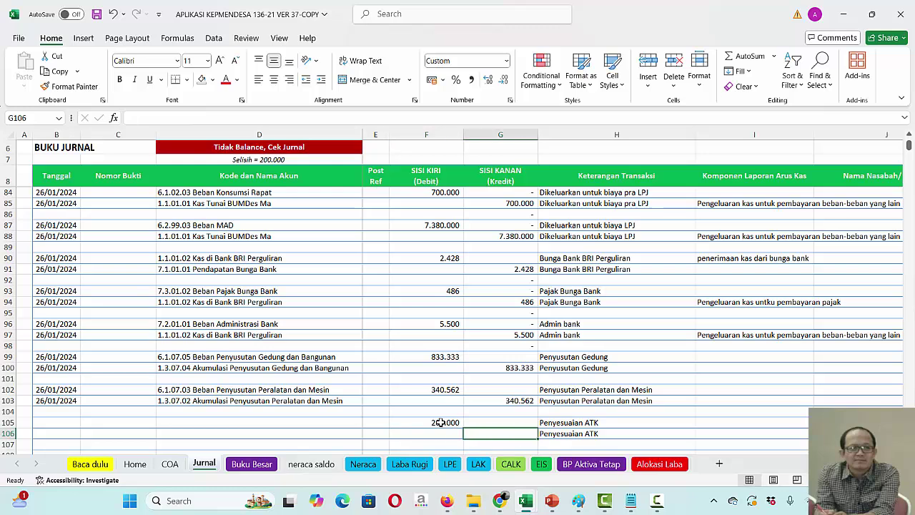
{"action": "type", "text": "="}
{"action": "left_click", "coordinate": [443, 422]}
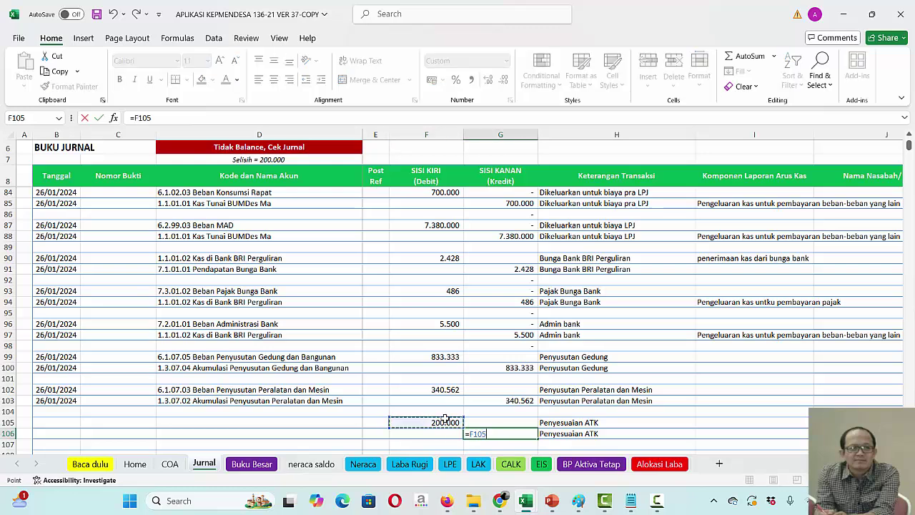
{"action": "key", "text": "Return"}
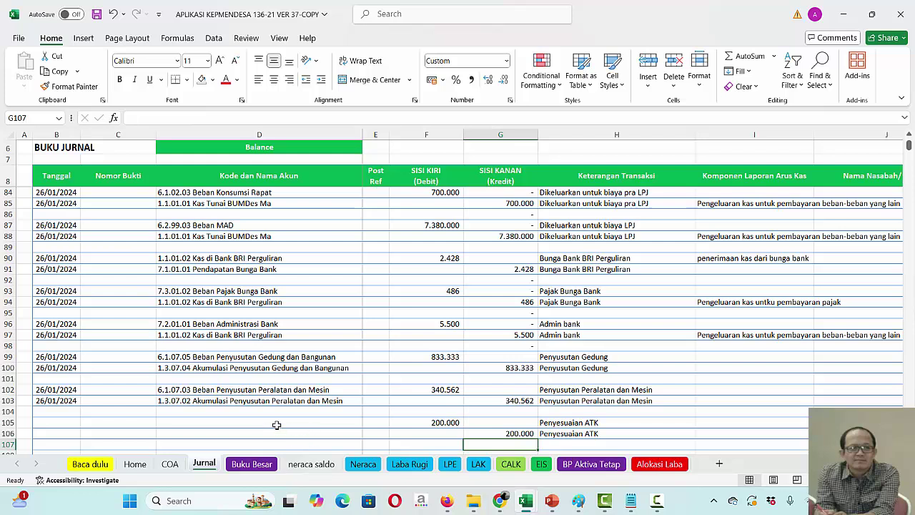
Look up accounts matching "atk" in D106 and choose 1.1.06.01 Alat Tulis Kantor (ATK)
{"action": "left_click", "coordinate": [264, 432]}
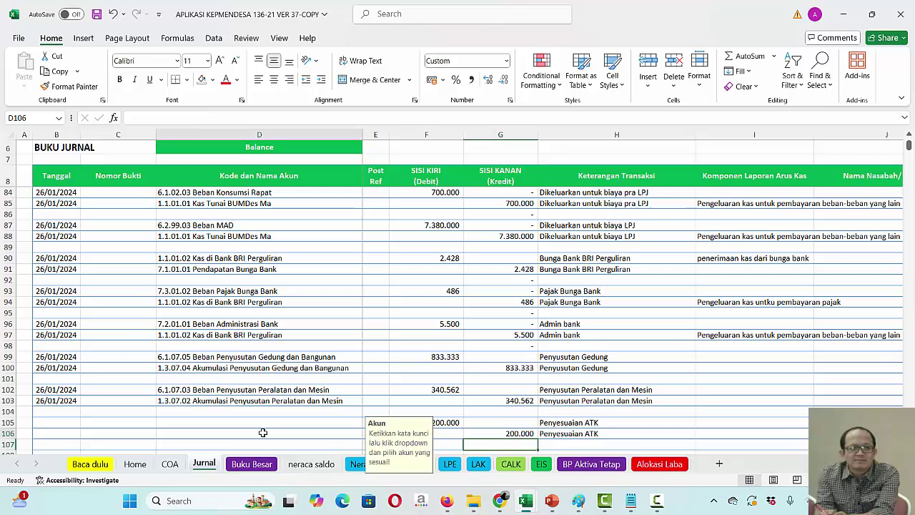
{"action": "type", "text": "at"}
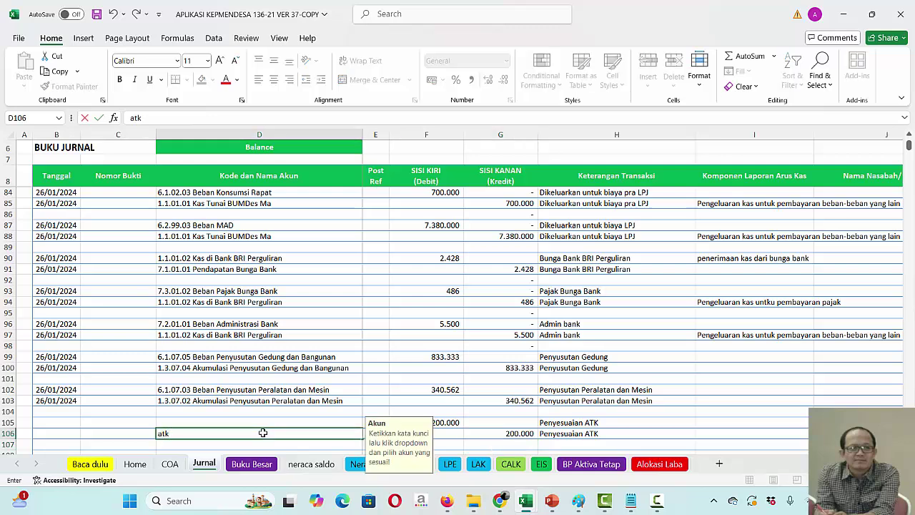
{"action": "type", "text": "k"}
{"action": "left_click", "coordinate": [385, 384]}
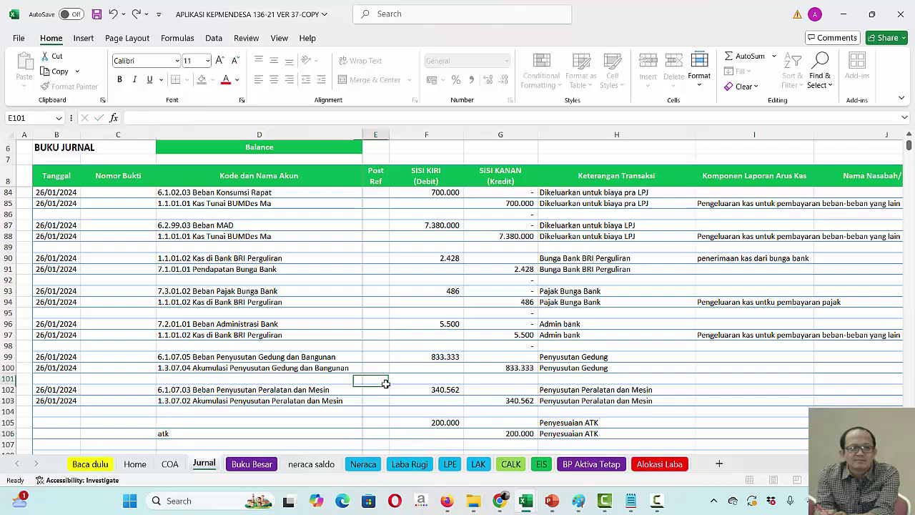
{"action": "key", "text": "Down"}
{"action": "key", "text": "Down"}
{"action": "key", "text": "Down"}
{"action": "key", "text": "Down"}
{"action": "key", "text": "Down"}
{"action": "key", "text": "Down"}
{"action": "key", "text": "Down"}
{"action": "key", "text": "Down"}
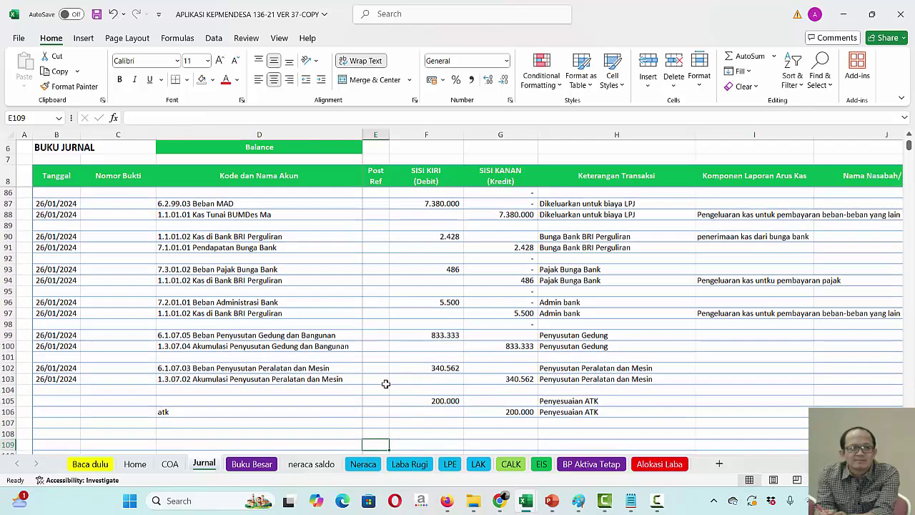
{"action": "left_click", "coordinate": [311, 413]}
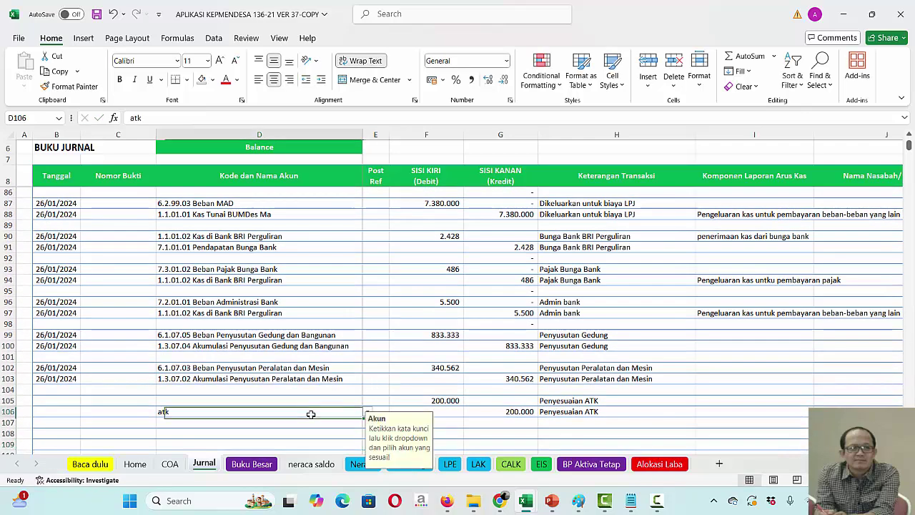
{"action": "left_click", "coordinate": [369, 413]}
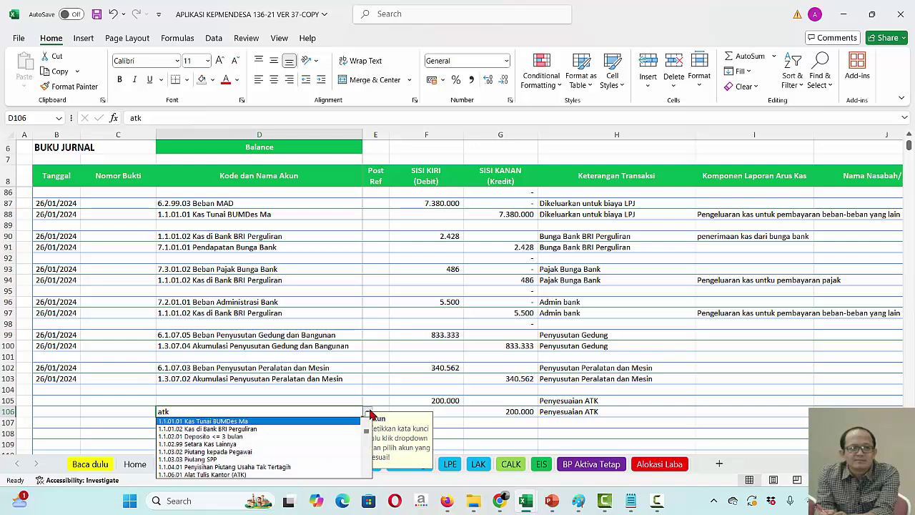
{"action": "left_click", "coordinate": [178, 475]}
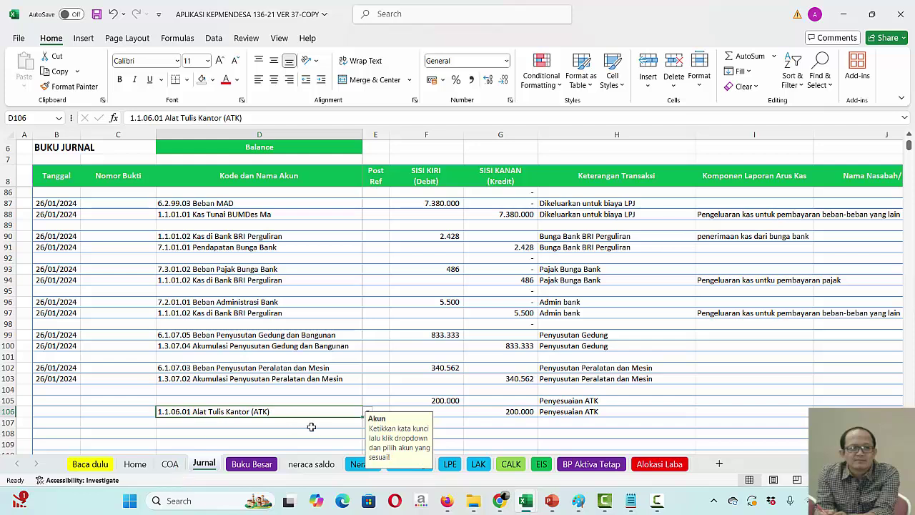
Copy the Alat Tulis Kantor account from D106 to the debit row in D105 and clear D106
{"action": "key", "text": "ctrl+c"}
{"action": "key", "text": "Up"}
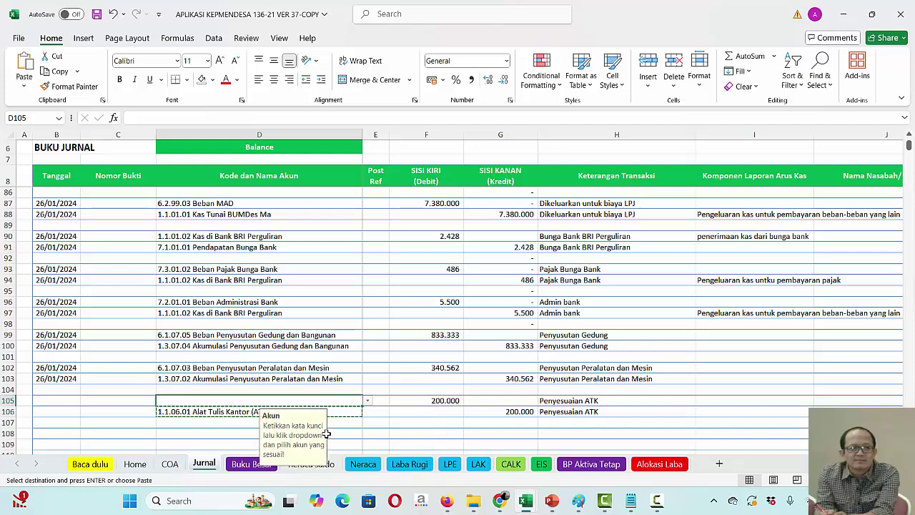
{"action": "key", "text": "Return"}
{"action": "left_click", "coordinate": [222, 414]}
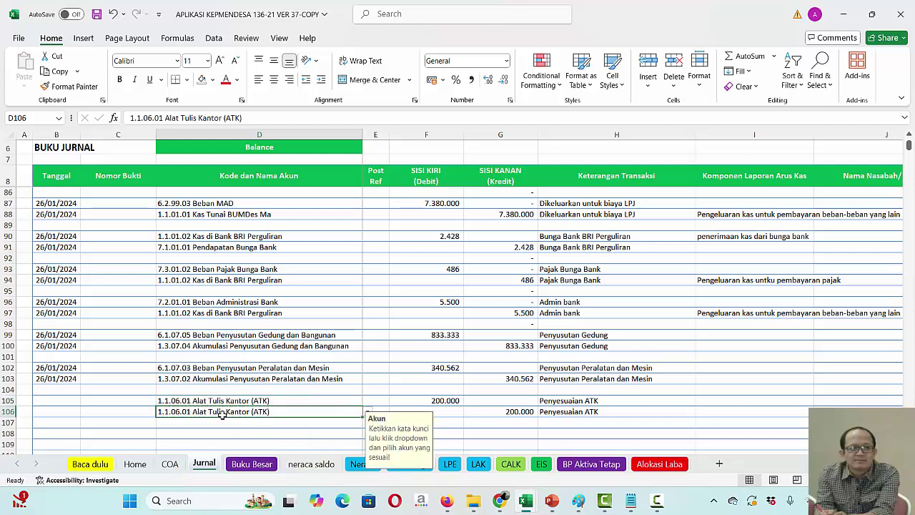
{"action": "key", "text": "Delete"}
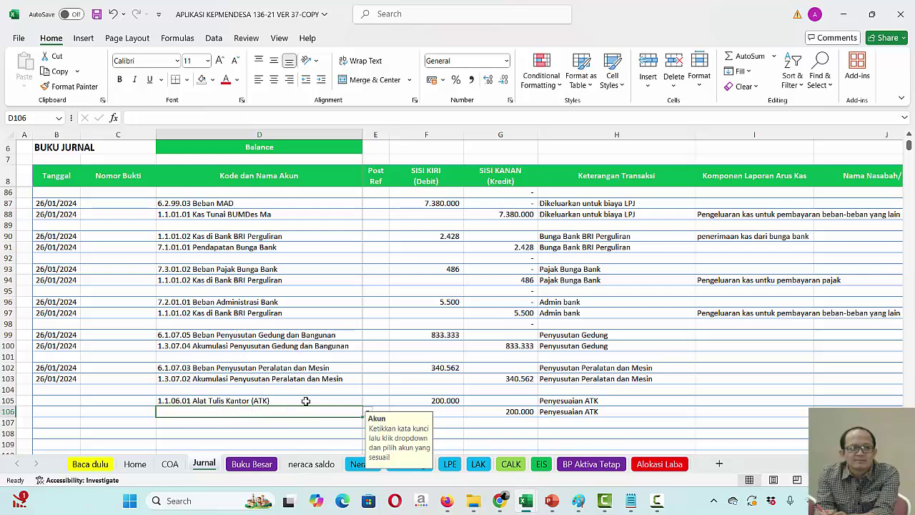
{"action": "key", "text": "Down"}
{"action": "key", "text": "Down"}
{"action": "key", "text": "Down"}
{"action": "key", "text": "Down"}
{"action": "key", "text": "Down"}
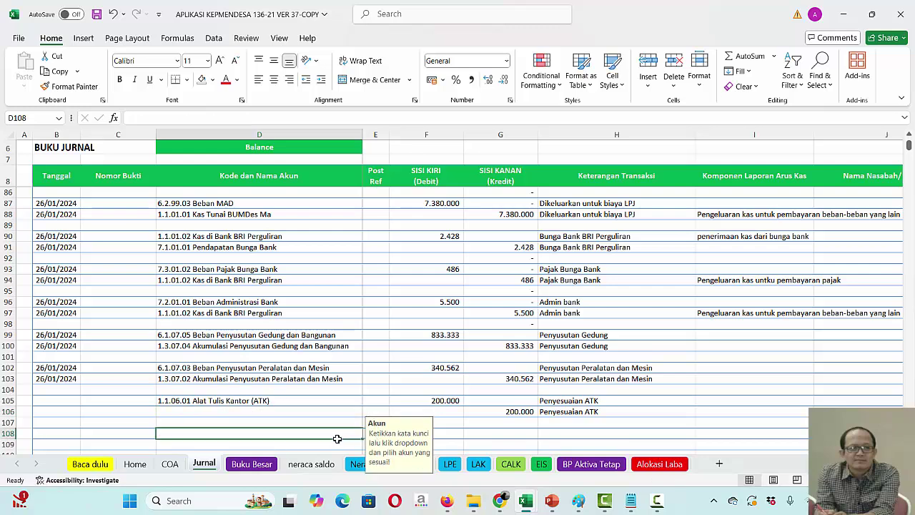
{"action": "left_click", "coordinate": [321, 390]}
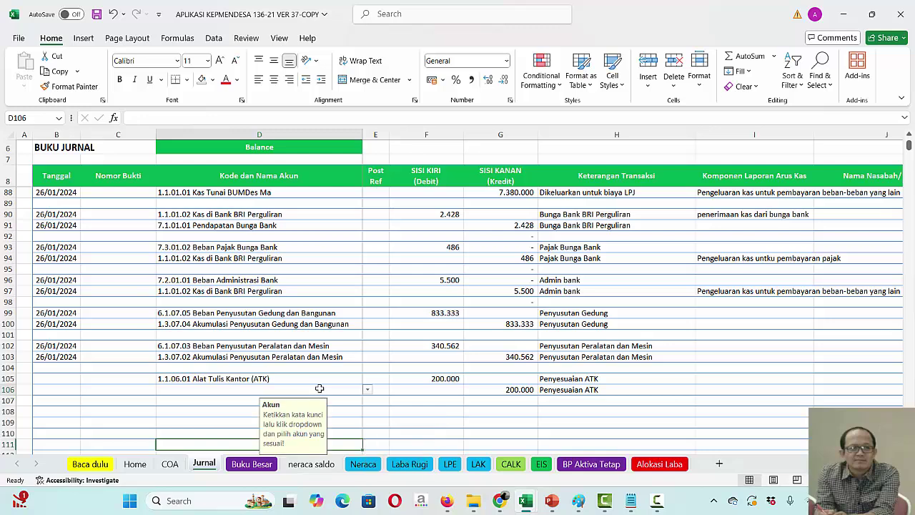
{"action": "type", "text": "be"}
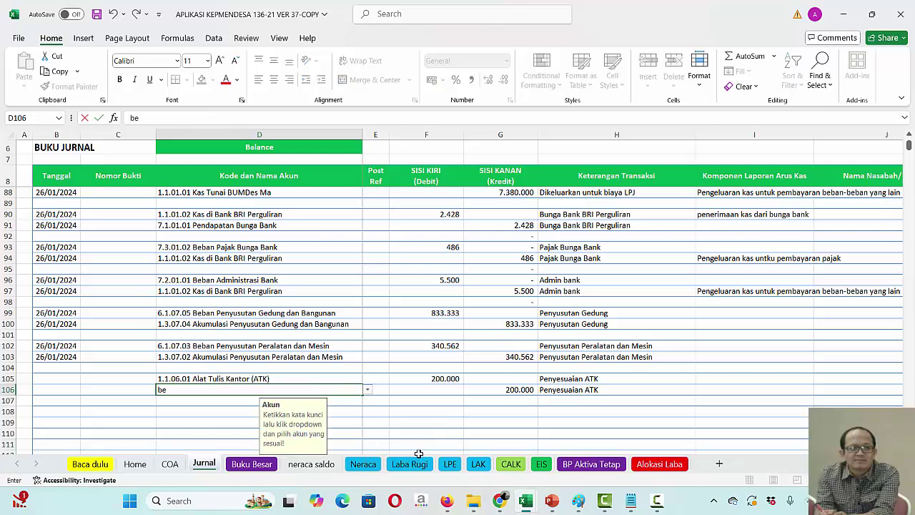
{"action": "type", "text": "b"}
{"action": "left_click", "coordinate": [367, 390]}
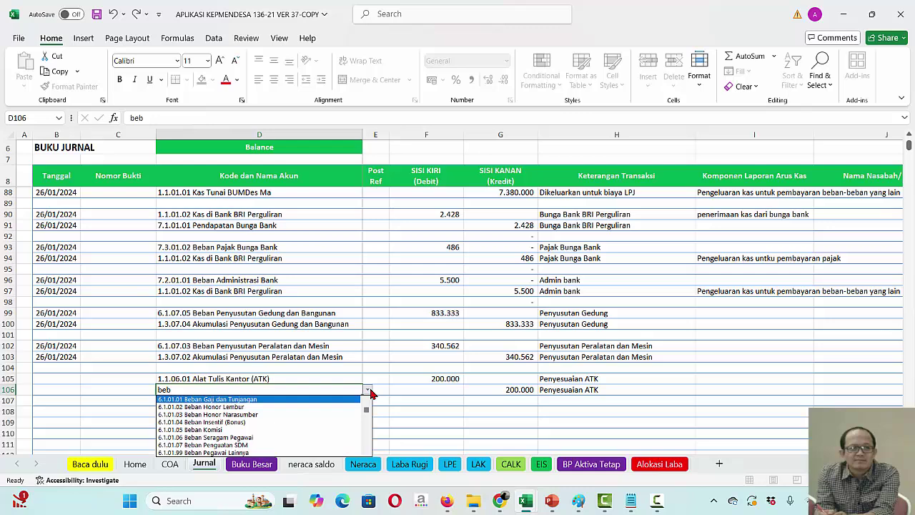
Look up "atk" in D106 and choose 6.1.02.01 Beban Alat Tulis Kantor (ATK) as the credit account
{"action": "left_click", "coordinate": [230, 394]}
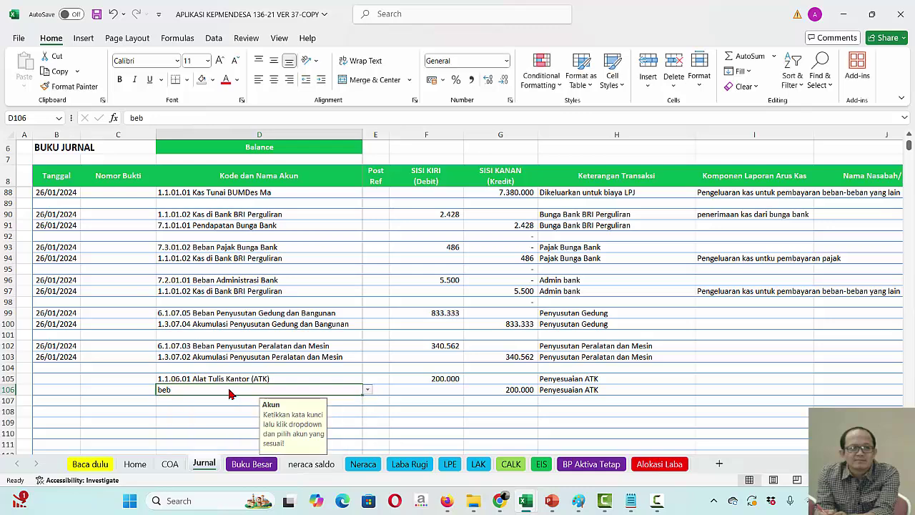
{"action": "key", "text": "BackSpace"}
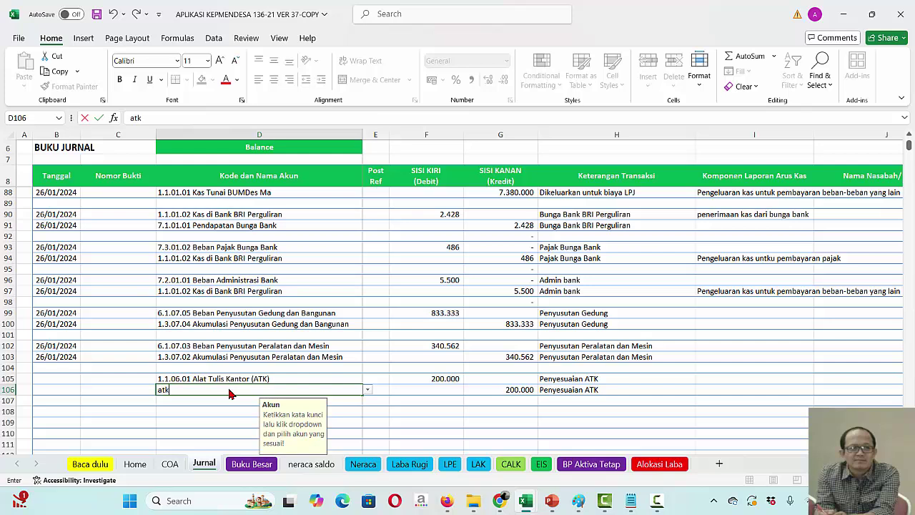
{"action": "left_click", "coordinate": [367, 389]}
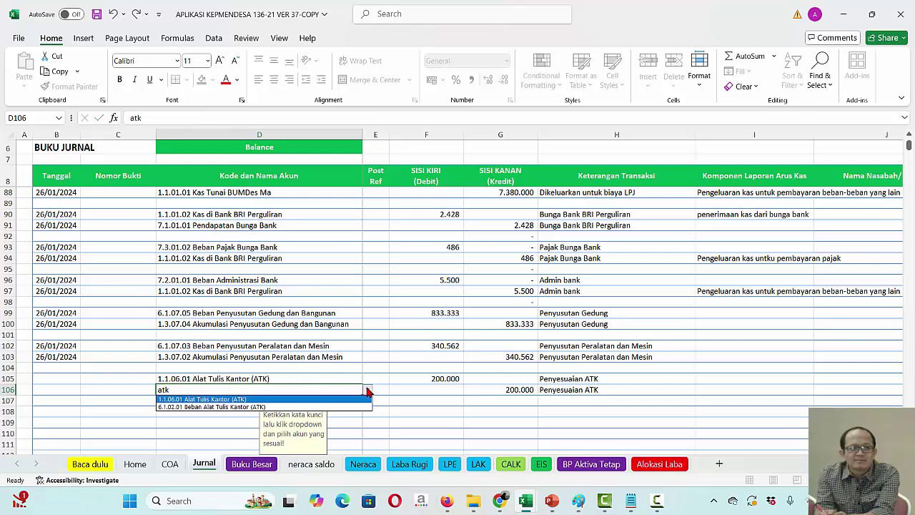
{"action": "left_click", "coordinate": [232, 407]}
Copy the 26/01/2024 dates from B102:B103 to the ATK adjustment rows B105:B106
{"action": "left_click", "coordinate": [56, 354]}
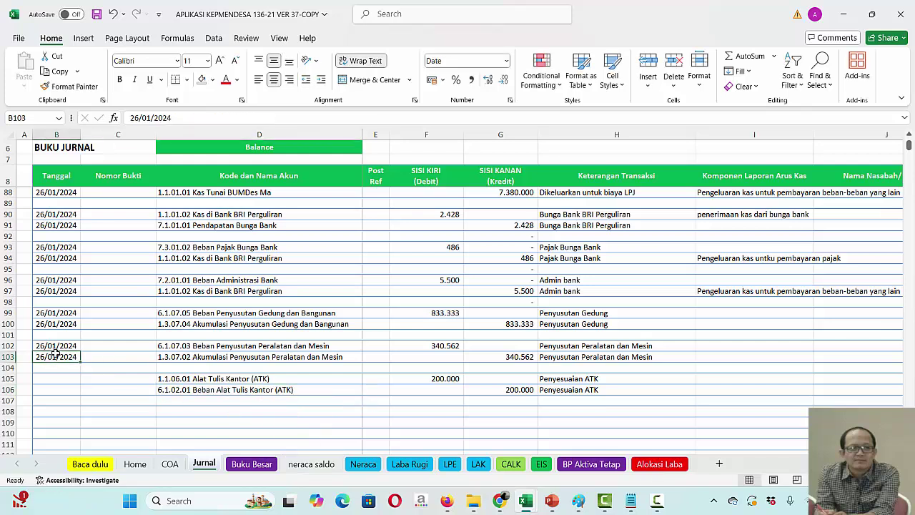
{"action": "key", "text": "Up"}
{"action": "key", "text": "shift+Down"}
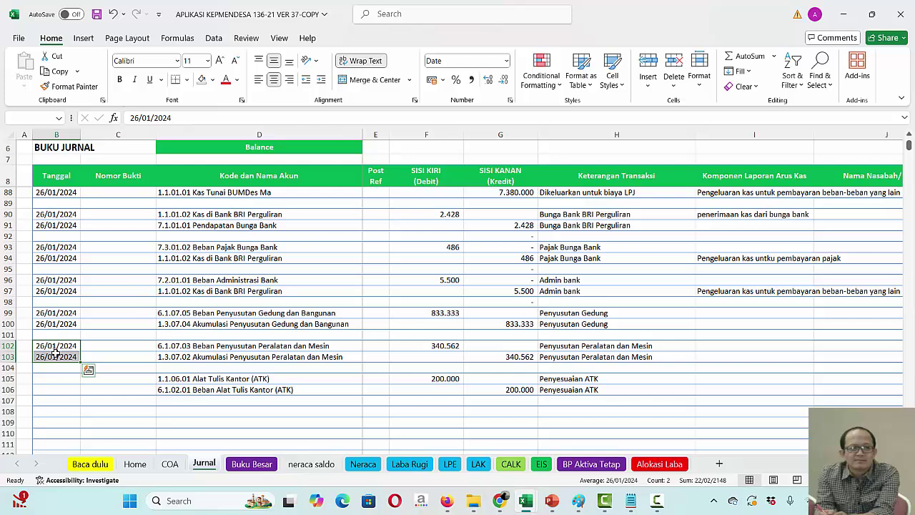
{"action": "key", "text": "ctrl+c"}
{"action": "key", "text": "Down"}
{"action": "key", "text": "Down"}
{"action": "key", "text": "Down"}
{"action": "key", "text": "shift+Down"}
{"action": "key", "text": "Return"}
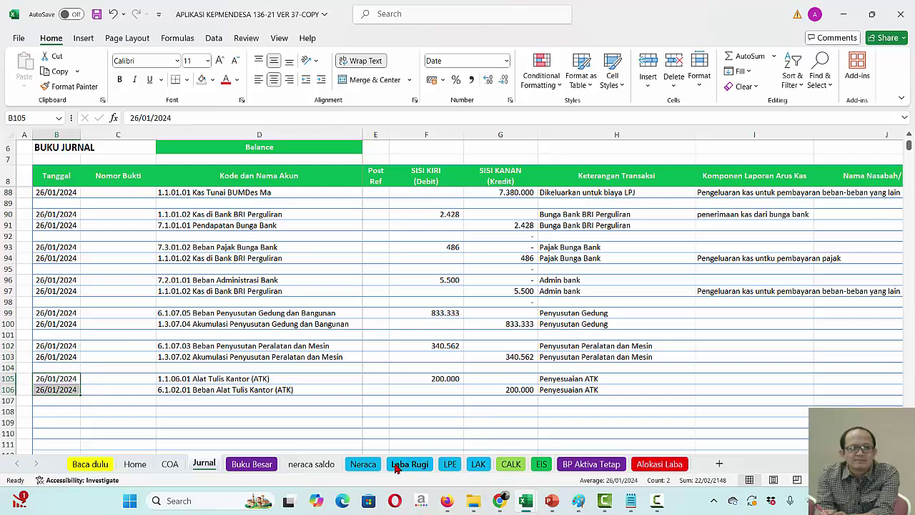
Open the Neraca sheet and examine the assets from Aset Tetap up to Perlengkapan under Aset Lancar
{"action": "left_click", "coordinate": [364, 464]}
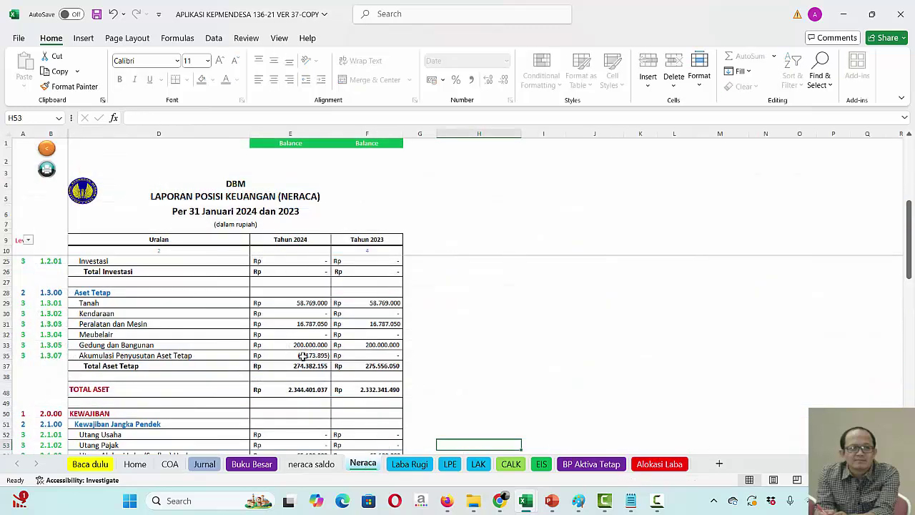
{"action": "key", "text": "Up"}
{"action": "key", "text": "Up"}
{"action": "key", "text": "Up"}
{"action": "key", "text": "Up"}
{"action": "key", "text": "Up"}
{"action": "key", "text": "Up"}
{"action": "key", "text": "Up"}
{"action": "key", "text": "Up"}
{"action": "key", "text": "Up"}
{"action": "key", "text": "Up"}
{"action": "key", "text": "Up"}
{"action": "key", "text": "Up"}
{"action": "key", "text": "Up"}
{"action": "key", "text": "Up"}
{"action": "key", "text": "Up"}
{"action": "key", "text": "Up"}
{"action": "key", "text": "Up"}
{"action": "key", "text": "Up"}
{"action": "key", "text": "Up"}
{"action": "key", "text": "Up"}
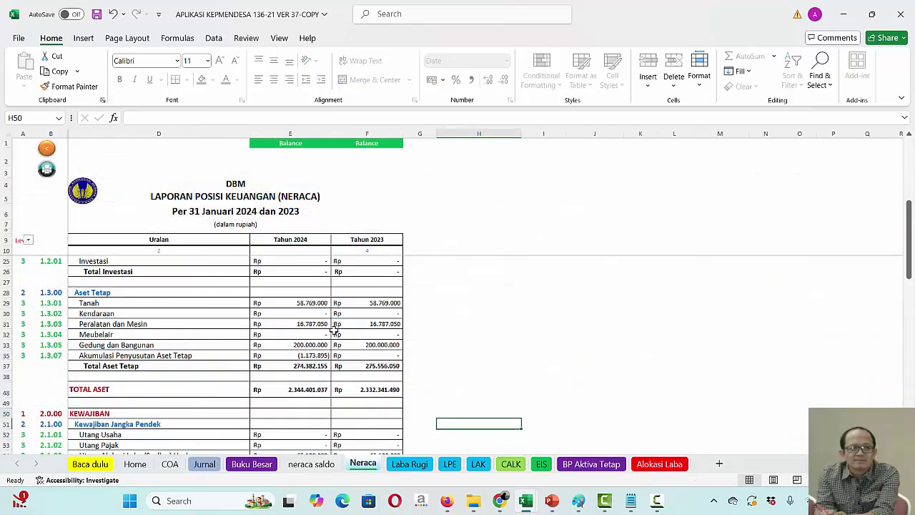
{"action": "key", "text": "Up"}
{"action": "key", "text": "Up"}
{"action": "key", "text": "Up"}
{"action": "key", "text": "Up"}
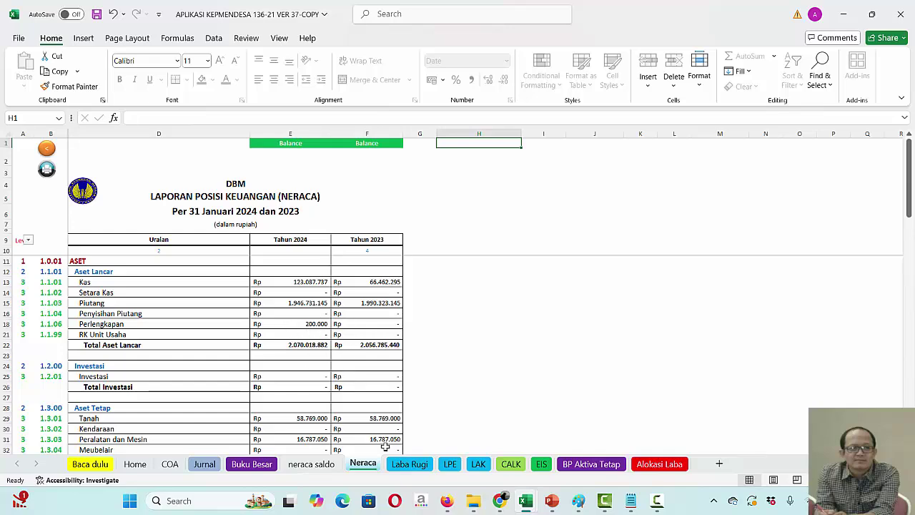
Return to the Jurnal sheet and examine the earlier entries back to the ATK purchase in rows 54–55
{"action": "left_click", "coordinate": [204, 465]}
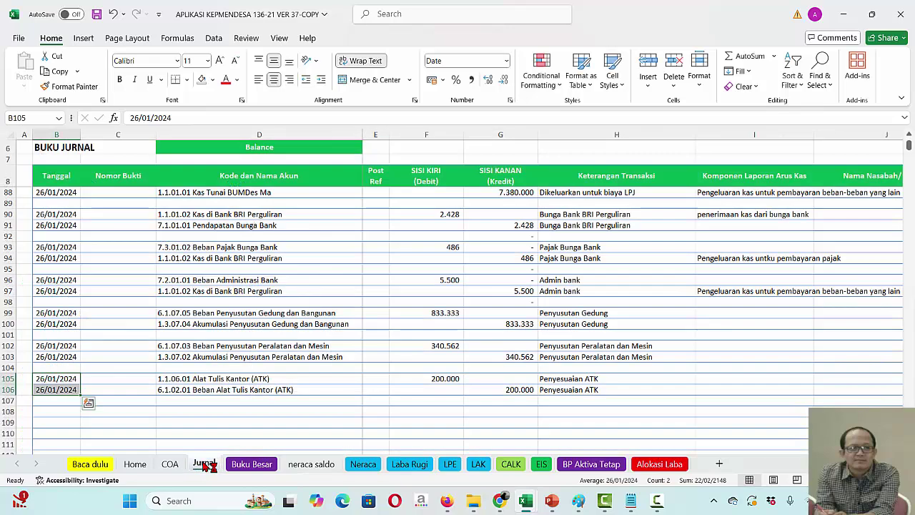
{"action": "key", "text": "Up"}
{"action": "key", "text": "Up"}
{"action": "key", "text": "Up"}
{"action": "key", "text": "Up"}
{"action": "key", "text": "Up"}
{"action": "key", "text": "Up"}
{"action": "key", "text": "Up"}
{"action": "key", "text": "Up"}
{"action": "key", "text": "Up"}
{"action": "key", "text": "Up"}
{"action": "key", "text": "Up"}
{"action": "key", "text": "Up"}
{"action": "key", "text": "Up"}
{"action": "key", "text": "Up"}
{"action": "key", "text": "Up"}
{"action": "key", "text": "Up"}
{"action": "key", "text": "Up"}
{"action": "key", "text": "Up"}
{"action": "key", "text": "Up"}
{"action": "key", "text": "Up"}
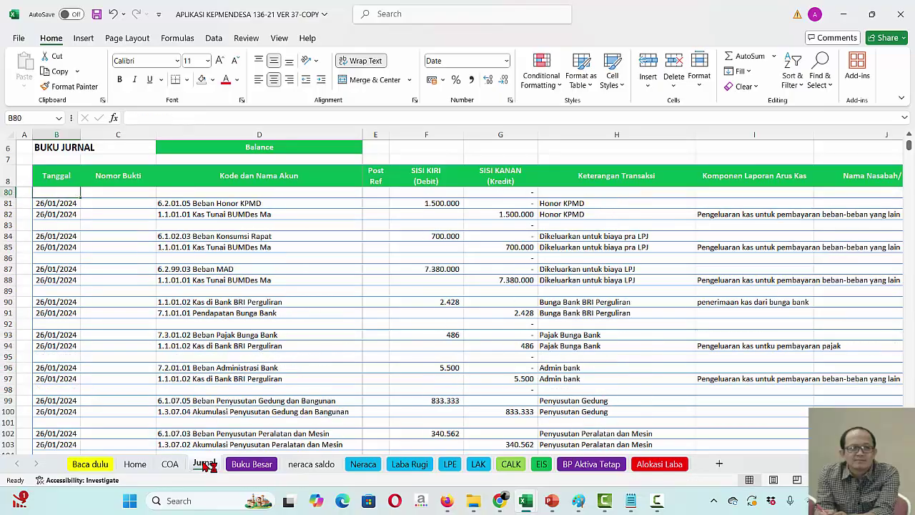
{"action": "key", "text": "Up"}
{"action": "key", "text": "Up"}
{"action": "key", "text": "Up"}
{"action": "key", "text": "Up"}
{"action": "key", "text": "Up"}
{"action": "key", "text": "Up"}
{"action": "key", "text": "Up"}
{"action": "key", "text": "Up"}
{"action": "key", "text": "Up"}
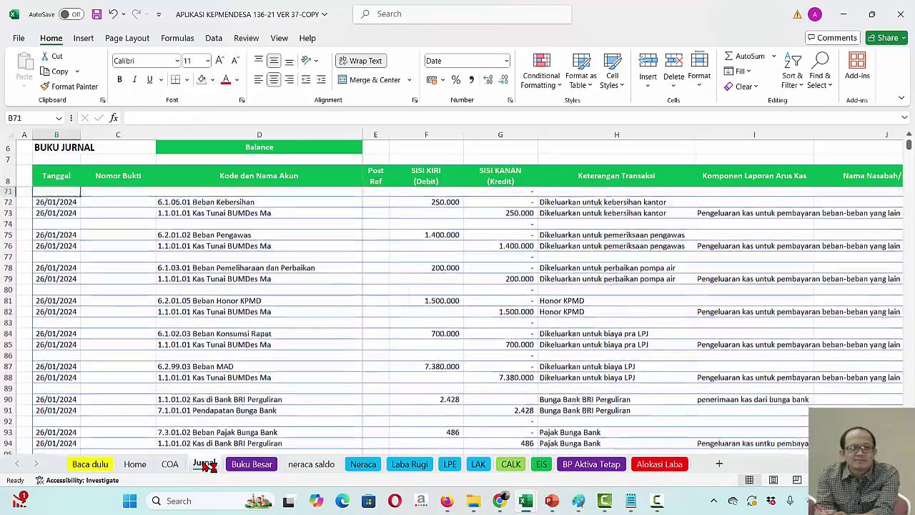
{"action": "key", "text": "Up"}
{"action": "key", "text": "Up"}
{"action": "key", "text": "Up"}
{"action": "key", "text": "Up"}
{"action": "key", "text": "Up"}
{"action": "key", "text": "Up"}
{"action": "key", "text": "Up"}
{"action": "key", "text": "Up"}
{"action": "key", "text": "Up"}
{"action": "key", "text": "Up"}
{"action": "key", "text": "Up"}
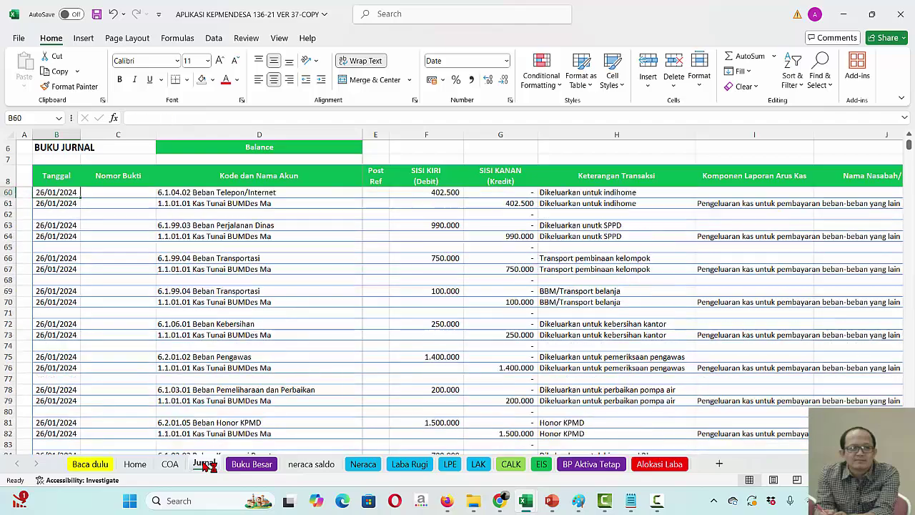
{"action": "key", "text": "Up"}
{"action": "key", "text": "Up"}
{"action": "key", "text": "Up"}
{"action": "key", "text": "Up"}
{"action": "key", "text": "Up"}
{"action": "key", "text": "Up"}
{"action": "key", "text": "Up"}
{"action": "key", "text": "Up"}
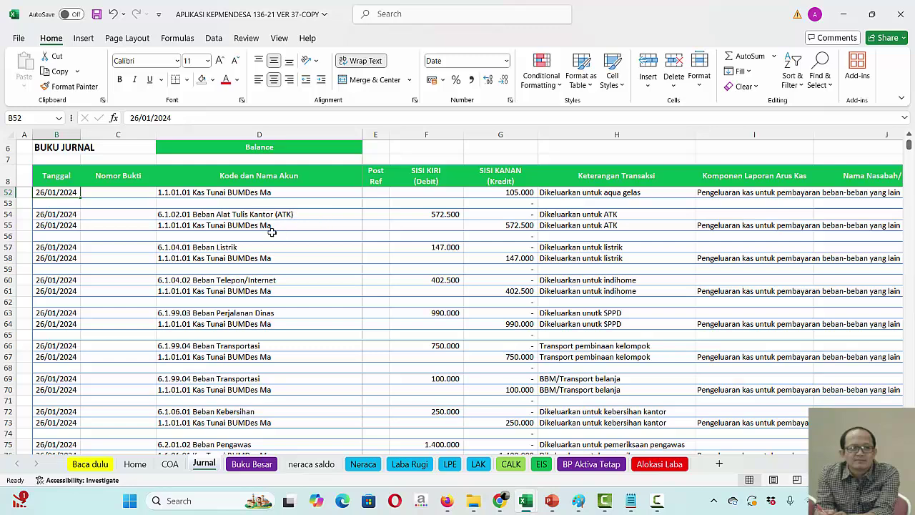
Review the Jurnal entries from the ATK cash purchase down to the ATK adjustment in rows 105–106
{"action": "left_click", "coordinate": [452, 225]}
{"action": "key", "text": "Down"}
{"action": "key", "text": "Down"}
{"action": "key", "text": "Down"}
{"action": "key", "text": "Down"}
{"action": "key", "text": "Down"}
{"action": "key", "text": "Down"}
{"action": "key", "text": "Down"}
{"action": "key", "text": "Down"}
{"action": "key", "text": "Down"}
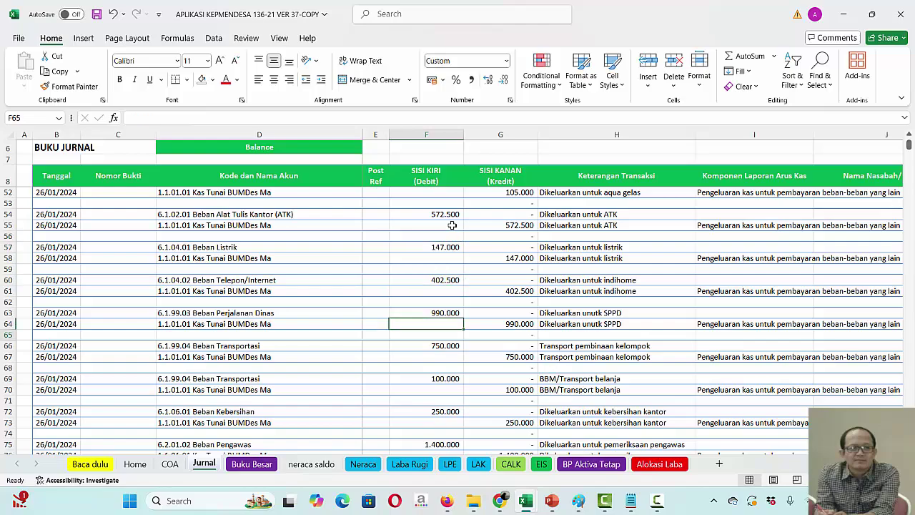
{"action": "key", "text": "Down"}
{"action": "key", "text": "Down"}
{"action": "key", "text": "Down"}
{"action": "key", "text": "Down"}
{"action": "key", "text": "Down"}
{"action": "key", "text": "Down"}
{"action": "key", "text": "Down"}
{"action": "key", "text": "Down"}
{"action": "key", "text": "Down"}
{"action": "key", "text": "Down"}
{"action": "key", "text": "Down"}
{"action": "key", "text": "Down"}
{"action": "key", "text": "Down"}
{"action": "key", "text": "Down"}
{"action": "key", "text": "Down"}
{"action": "key", "text": "Down"}
{"action": "key", "text": "Down"}
{"action": "key", "text": "Down"}
{"action": "key", "text": "Down"}
{"action": "key", "text": "Down"}
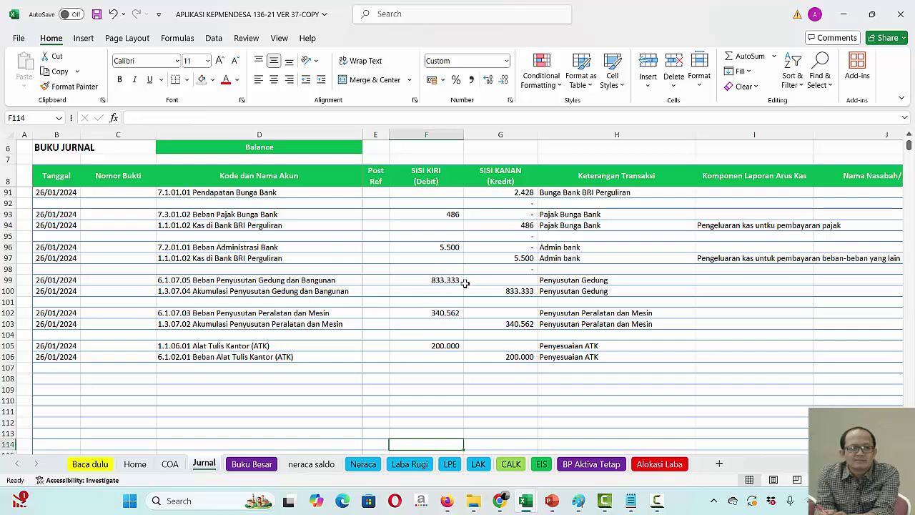
Check Perlengkapan in the Neraca sheet and examine the Laba Rugi report from Beban Administrasi dan Umum down to Pendapatan Lain-lain
{"action": "left_click", "coordinate": [362, 465]}
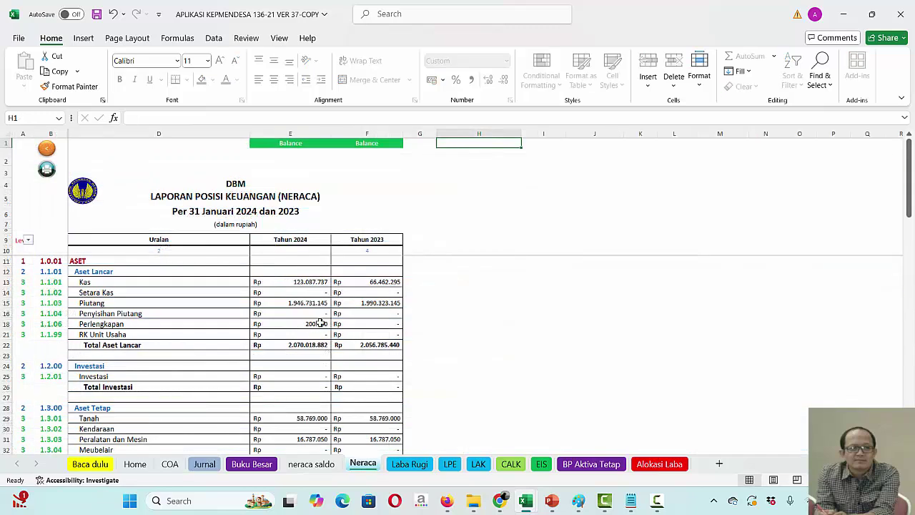
{"action": "left_click", "coordinate": [412, 466]}
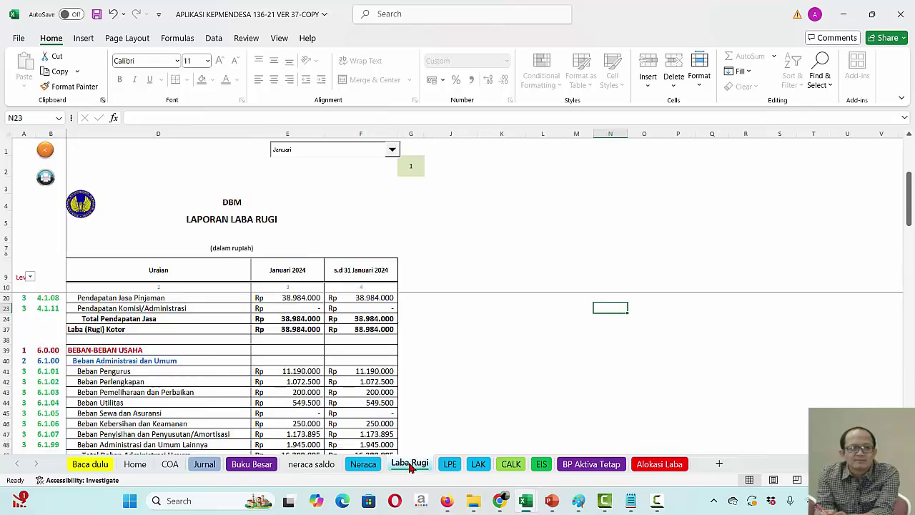
{"action": "key", "text": "Down"}
{"action": "key", "text": "Down"}
{"action": "key", "text": "Down"}
{"action": "key", "text": "Down"}
{"action": "key", "text": "Down"}
{"action": "key", "text": "Down"}
{"action": "key", "text": "Down"}
{"action": "key", "text": "Down"}
{"action": "key", "text": "Down"}
{"action": "key", "text": "Down"}
{"action": "key", "text": "Down"}
{"action": "key", "text": "Down"}
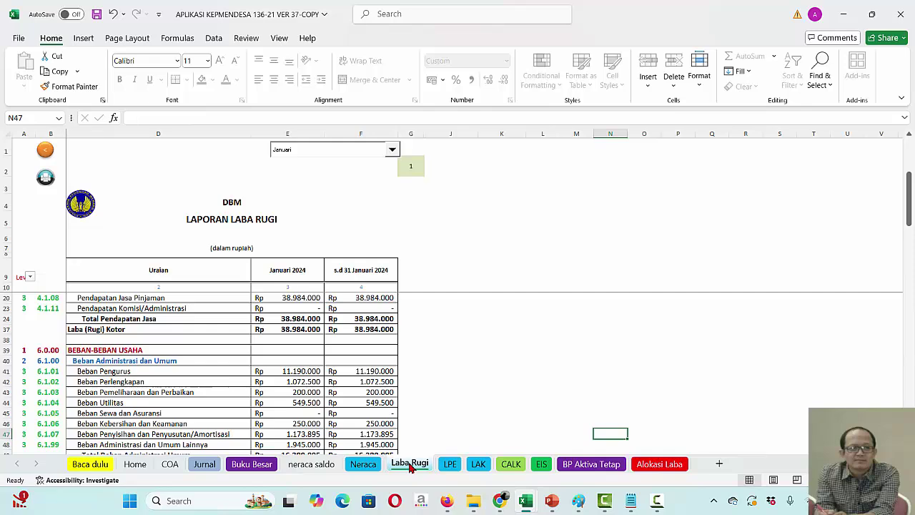
{"action": "key", "text": "Down"}
{"action": "key", "text": "Down"}
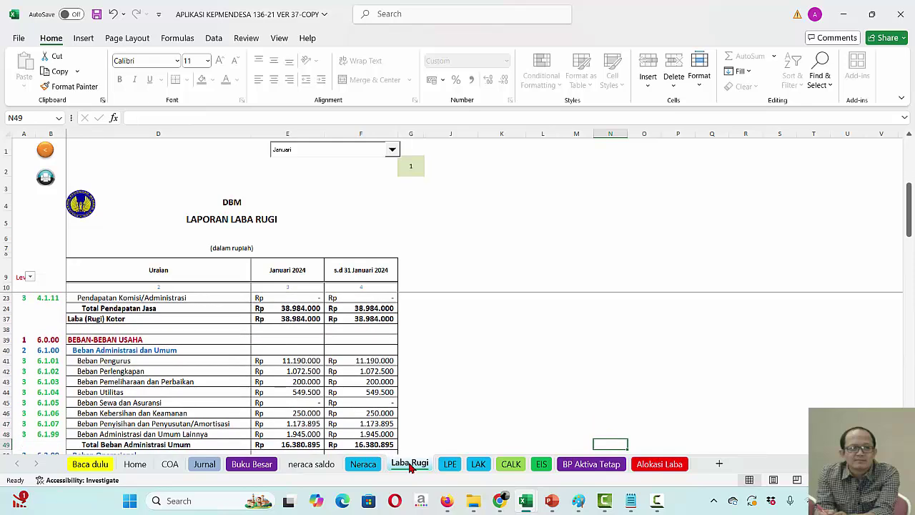
{"action": "key", "text": "Down"}
{"action": "key", "text": "Down"}
{"action": "key", "text": "Down"}
{"action": "key", "text": "Down"}
{"action": "key", "text": "Down"}
{"action": "key", "text": "Down"}
{"action": "key", "text": "Down"}
{"action": "key", "text": "Down"}
{"action": "key", "text": "Down"}
{"action": "key", "text": "Down"}
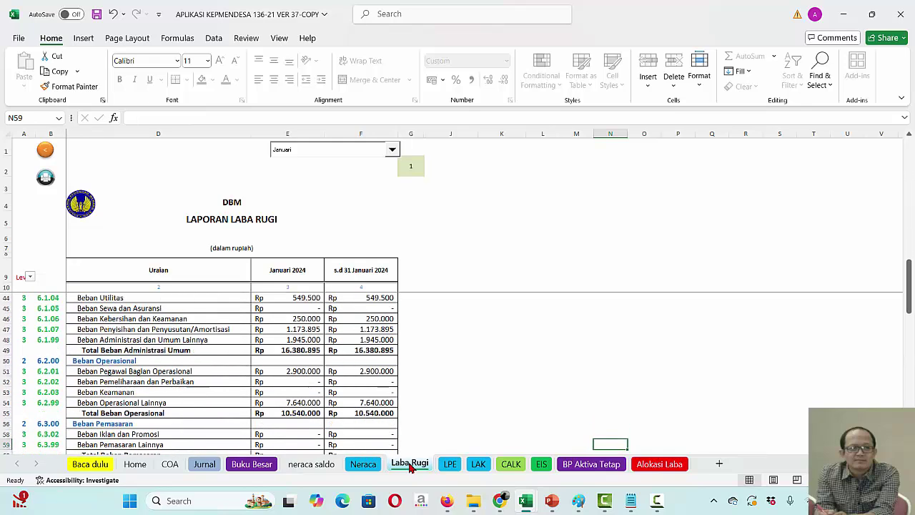
{"action": "key", "text": "Down"}
{"action": "key", "text": "Down"}
{"action": "key", "text": "Down"}
{"action": "key", "text": "Down"}
{"action": "key", "text": "Down"}
{"action": "key", "text": "Down"}
{"action": "key", "text": "Down"}
{"action": "key", "text": "Down"}
{"action": "key", "text": "Down"}
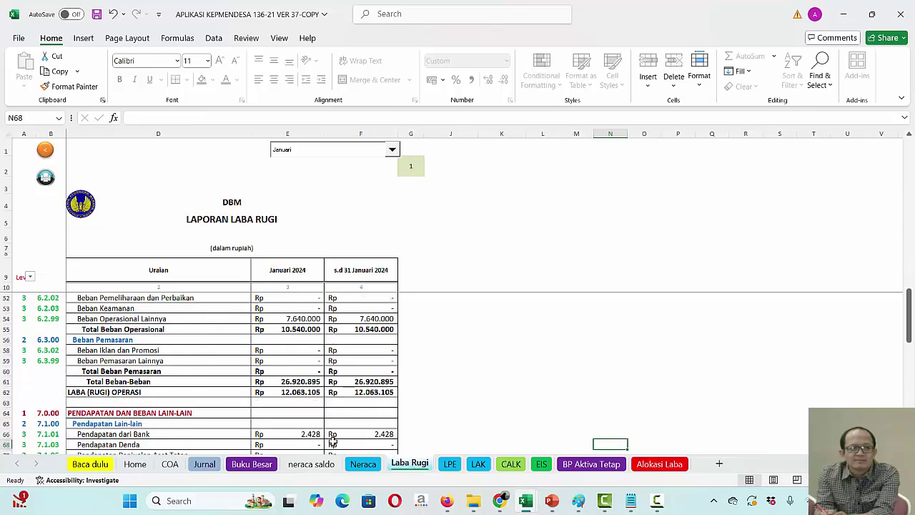
Refresh the adjusted trial balance in the neraca saldo sheet and check the debit balance of Beban Alat Tulis Kantor (ATK)
{"action": "left_click", "coordinate": [297, 465]}
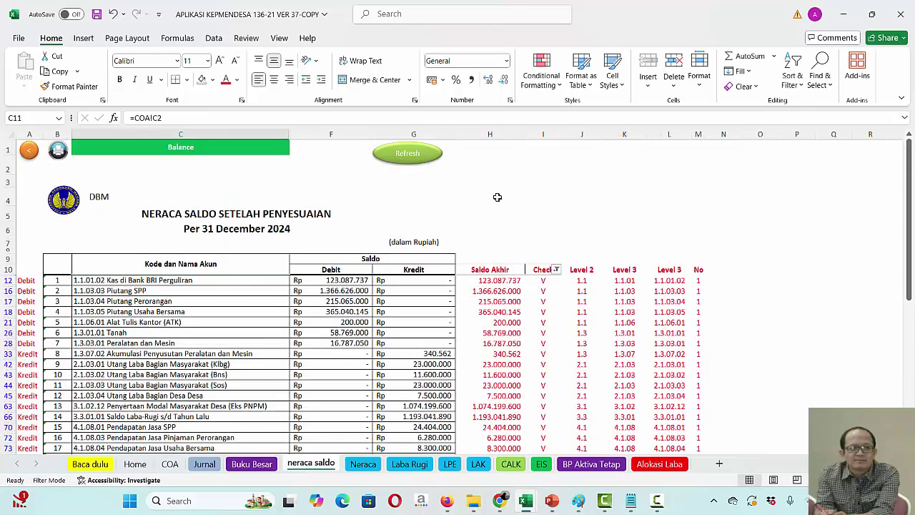
{"action": "left_click", "coordinate": [409, 157]}
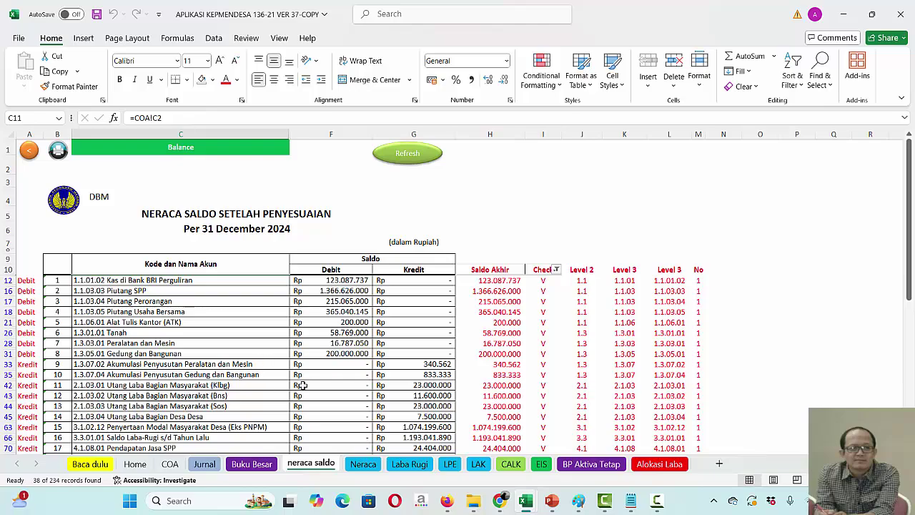
{"action": "left_click", "coordinate": [224, 419]}
{"action": "key", "text": "Down"}
{"action": "key", "text": "Down"}
{"action": "key", "text": "Down"}
{"action": "key", "text": "Down"}
{"action": "key", "text": "Down"}
{"action": "key", "text": "Down"}
{"action": "key", "text": "Down"}
{"action": "key", "text": "Down"}
{"action": "key", "text": "Down"}
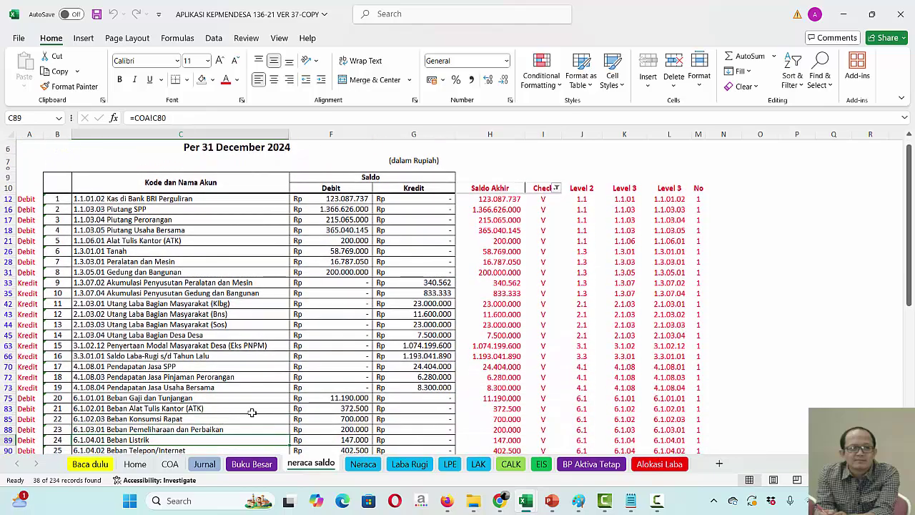
{"action": "left_click", "coordinate": [363, 407]}
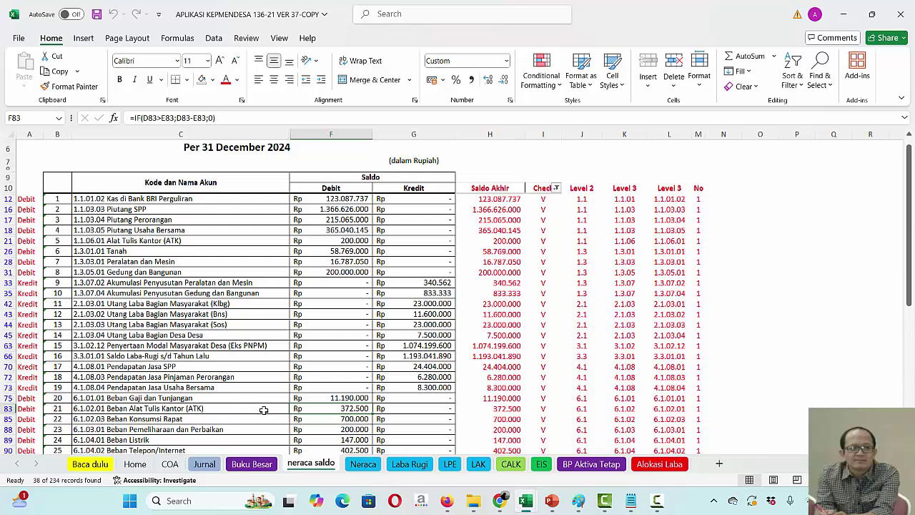
Return to the Jurnal sheet and compare the ATK adjustment debit in row 105 with the original ATK expense debit in row 54
{"action": "left_click", "coordinate": [203, 464]}
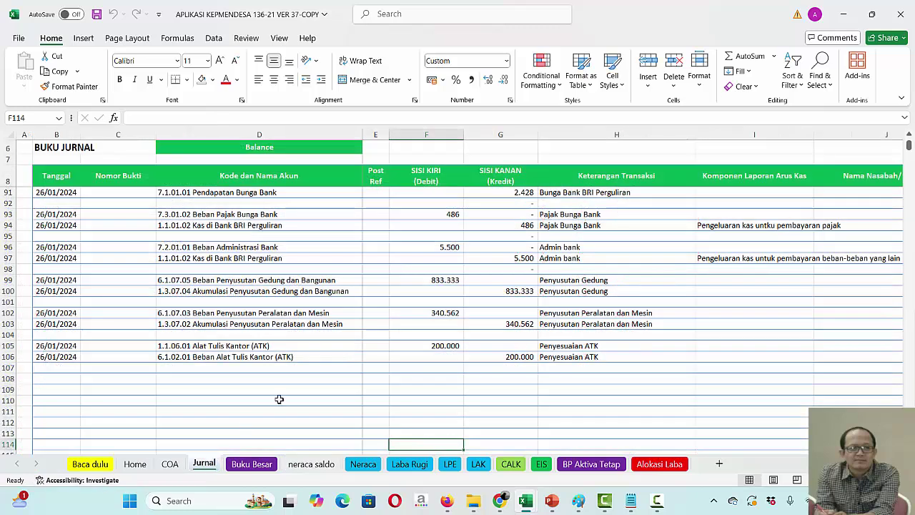
{"action": "left_click", "coordinate": [441, 347]}
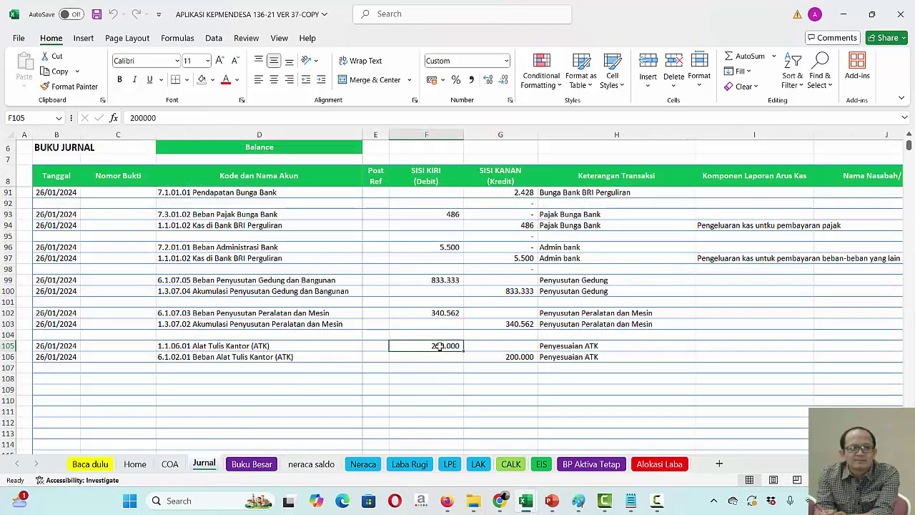
{"action": "key", "text": "Up"}
{"action": "key", "text": "Up"}
{"action": "key", "text": "Up"}
{"action": "key", "text": "Up"}
{"action": "key", "text": "Up"}
{"action": "key", "text": "Up"}
{"action": "key", "text": "Up"}
{"action": "key", "text": "Up"}
{"action": "key", "text": "Up"}
{"action": "key", "text": "Up"}
{"action": "key", "text": "Up"}
{"action": "key", "text": "Up"}
{"action": "key", "text": "Up"}
{"action": "key", "text": "Up"}
{"action": "key", "text": "Up"}
{"action": "key", "text": "Up"}
{"action": "key", "text": "Up"}
{"action": "key", "text": "Up"}
{"action": "key", "text": "Up"}
{"action": "key", "text": "Up"}
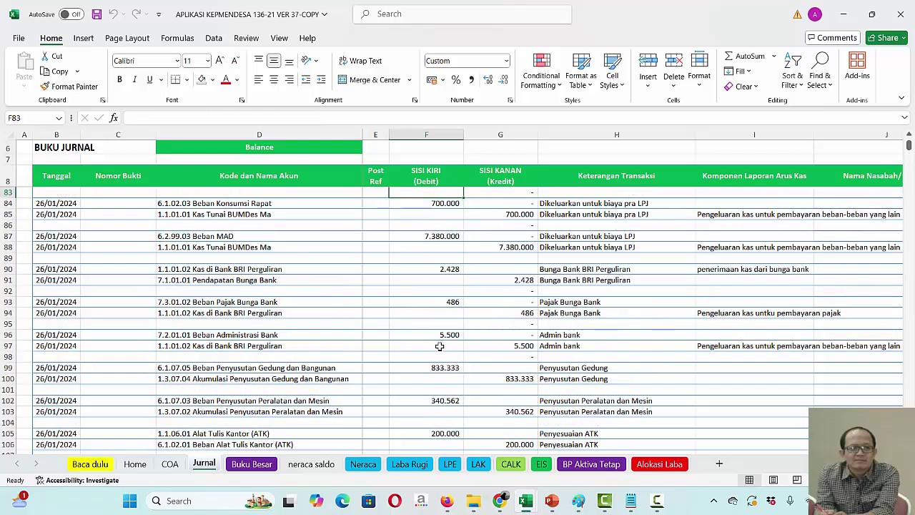
{"action": "key", "text": "Up"}
{"action": "key", "text": "Up"}
{"action": "key", "text": "Up"}
{"action": "key", "text": "Up"}
{"action": "key", "text": "Up"}
{"action": "key", "text": "Up"}
{"action": "key", "text": "Up"}
{"action": "key", "text": "Up"}
{"action": "key", "text": "Up"}
{"action": "key", "text": "Up"}
{"action": "key", "text": "Up"}
{"action": "key", "text": "Up"}
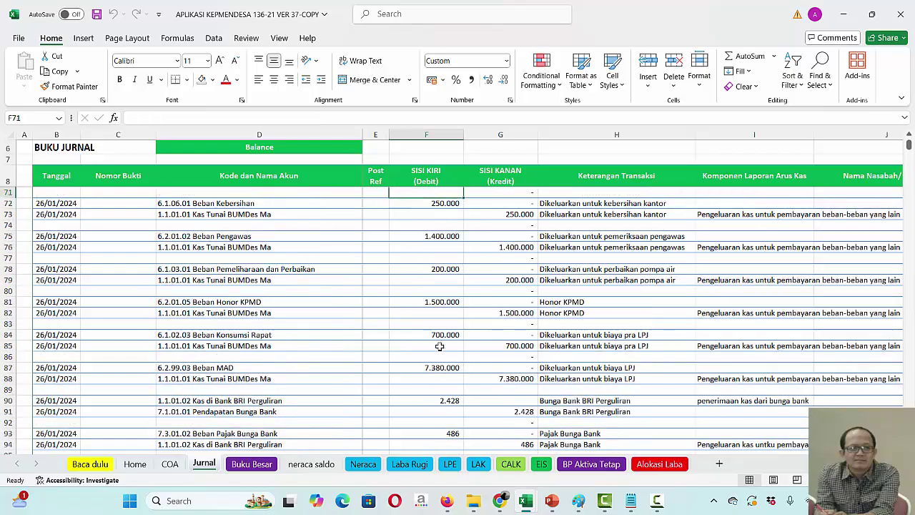
{"action": "key", "text": "Up"}
{"action": "key", "text": "Up"}
{"action": "key", "text": "Up"}
{"action": "key", "text": "Up"}
{"action": "key", "text": "Up"}
{"action": "key", "text": "Up"}
{"action": "key", "text": "Up"}
{"action": "key", "text": "Up"}
{"action": "key", "text": "Up"}
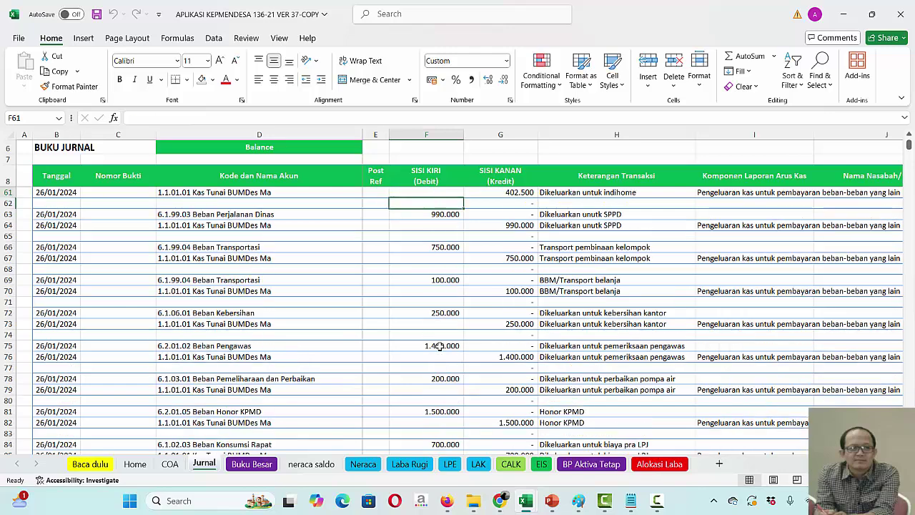
{"action": "key", "text": "Up"}
{"action": "key", "text": "Up"}
{"action": "key", "text": "Up"}
{"action": "key", "text": "Up"}
{"action": "key", "text": "Up"}
{"action": "key", "text": "Up"}
{"action": "key", "text": "Up"}
{"action": "key", "text": "Up"}
{"action": "key", "text": "Up"}
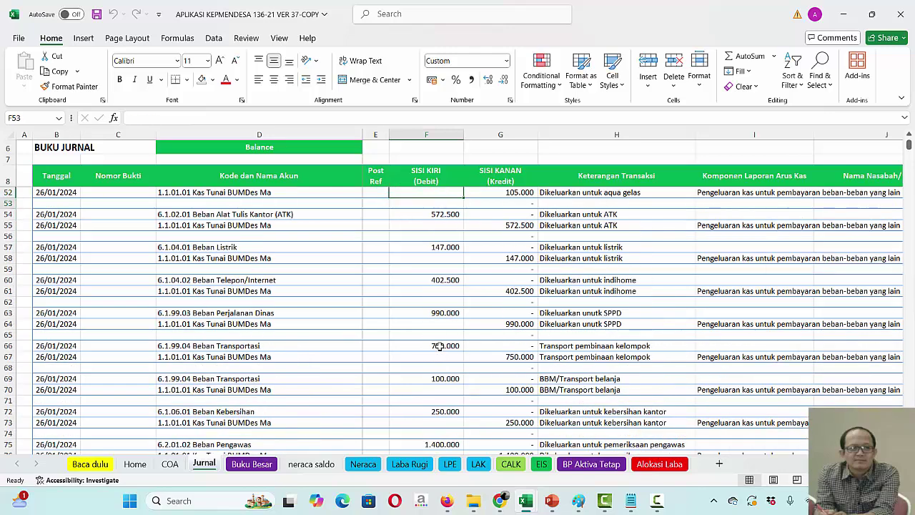
{"action": "key", "text": "Down"}
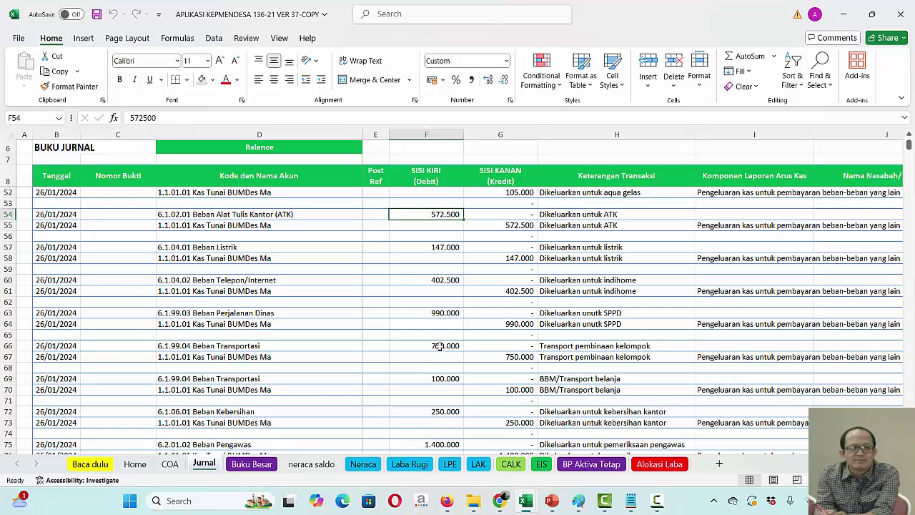
{"action": "key", "text": "Down"}
{"action": "key", "text": "Down"}
{"action": "key", "text": "Down"}
{"action": "key", "text": "Down"}
{"action": "key", "text": "Down"}
{"action": "key", "text": "Down"}
{"action": "key", "text": "Down"}
{"action": "key", "text": "Down"}
{"action": "key", "text": "Down"}
{"action": "key", "text": "Down"}
{"action": "key", "text": "Down"}
{"action": "key", "text": "Down"}
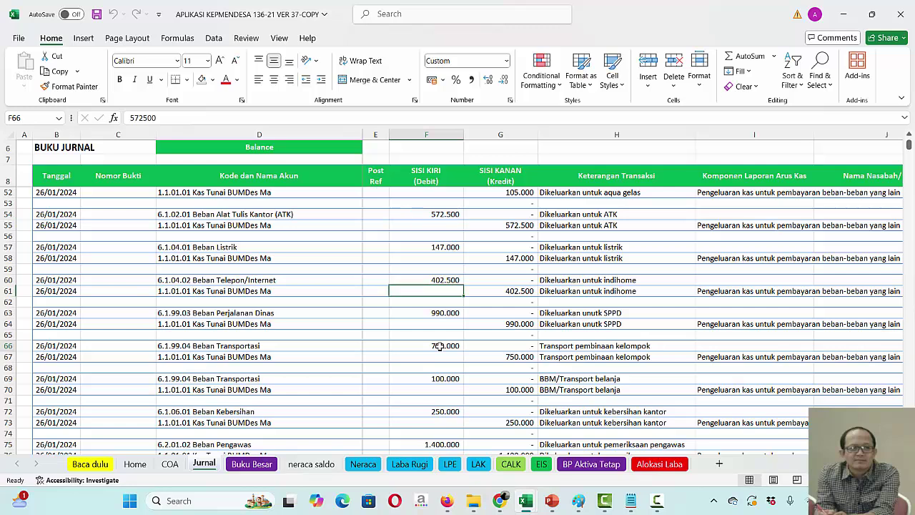
{"action": "left_click", "coordinate": [359, 361]}
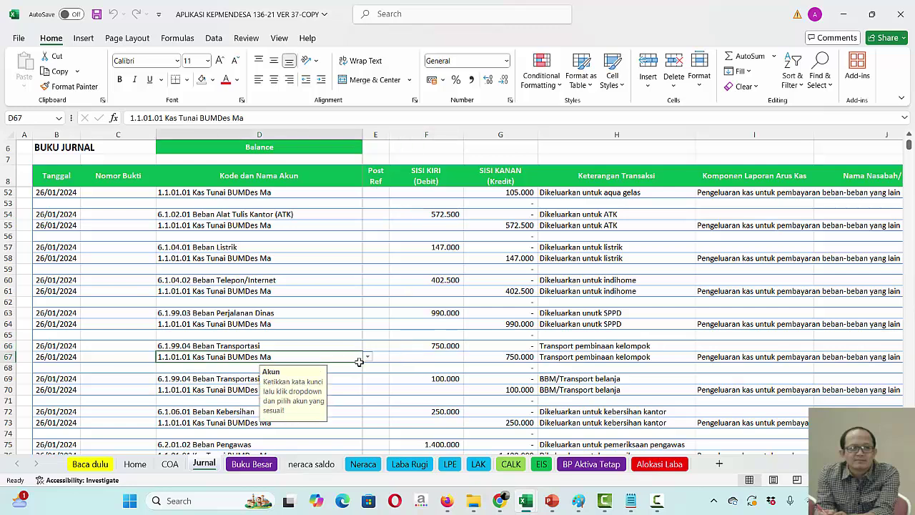
{"action": "left_click", "coordinate": [369, 378]}
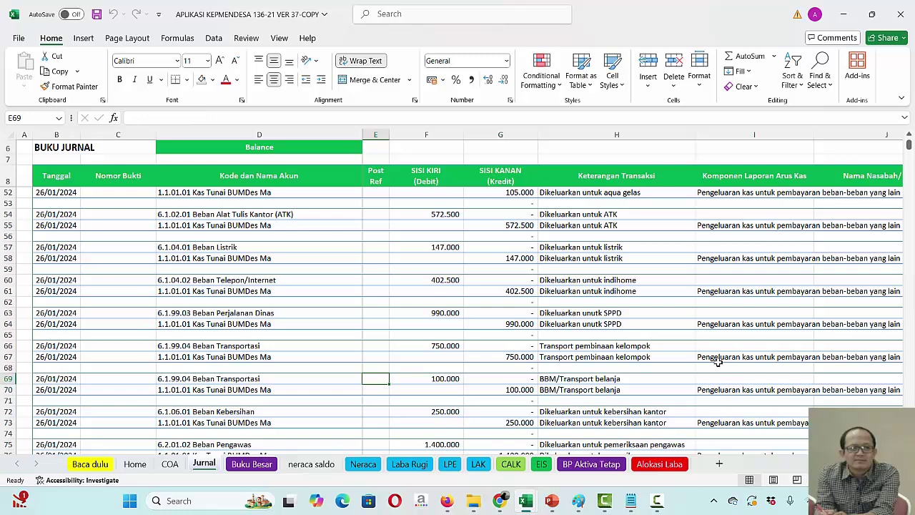
{"action": "left_click", "coordinate": [371, 291]}
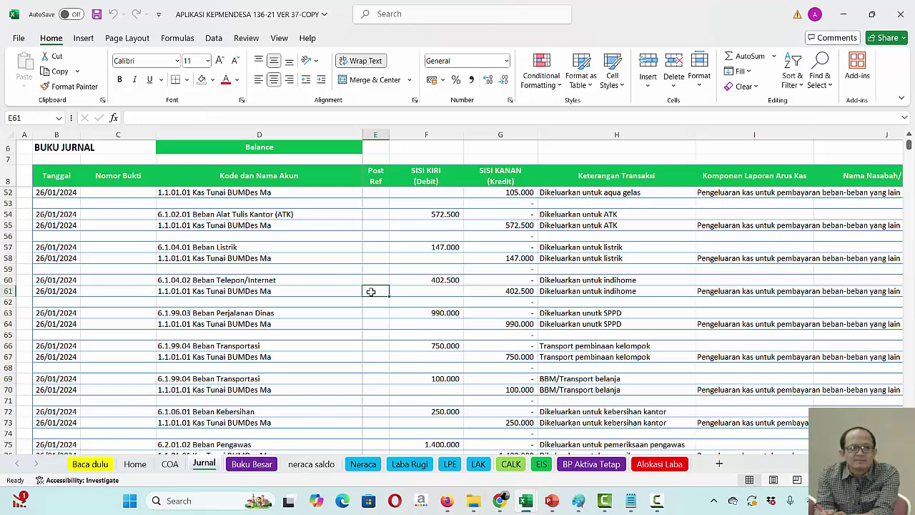